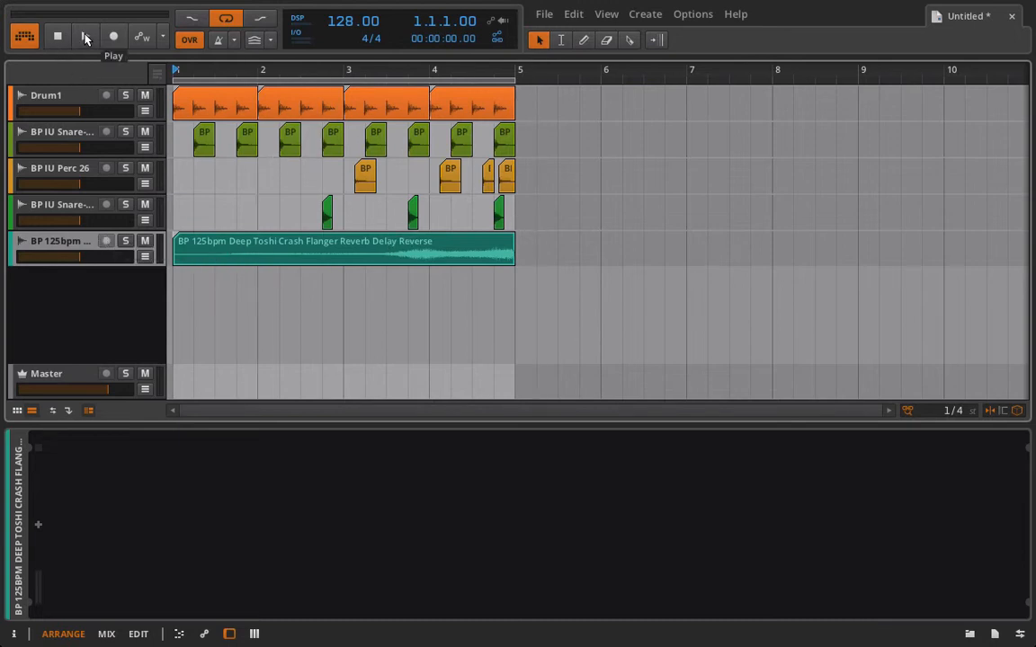
# Step: Play the drum loop from the start to hear the current mix, and return the playhead to the beginning
pyautogui.click(86, 37)
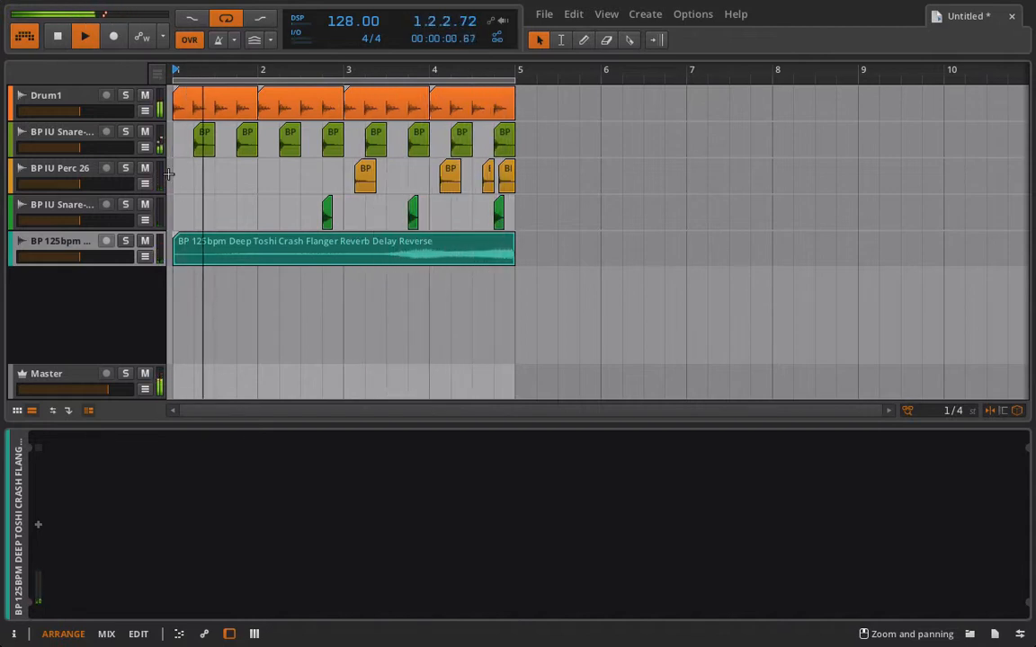
pyautogui.click(60, 41)
pyautogui.click(60, 41)
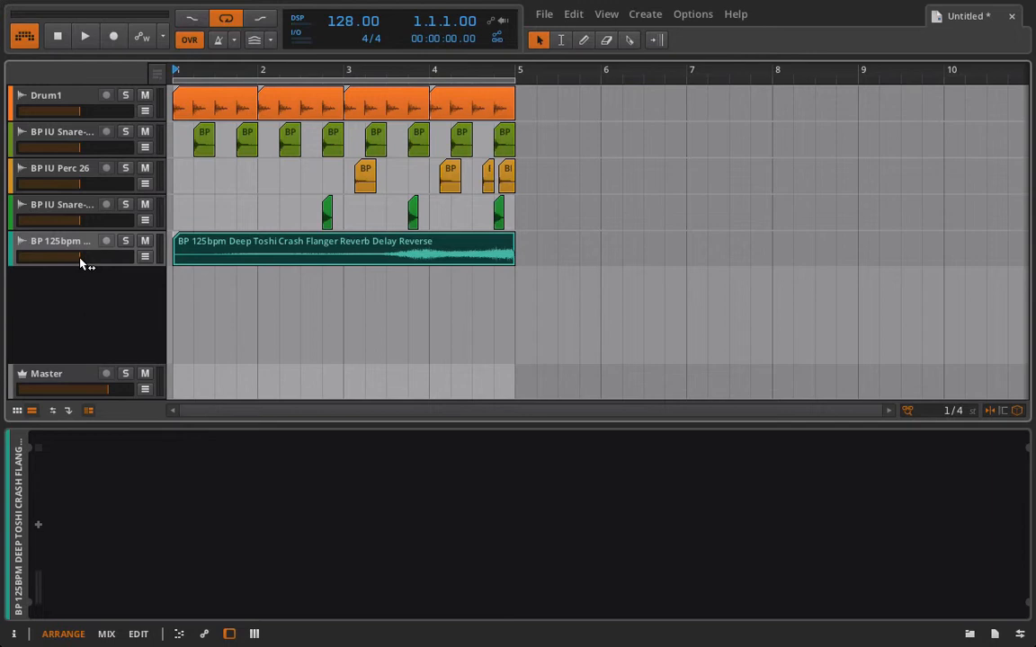
# Step: Lower the volume of the reverse crash track while the loop plays, and stop playback
pyautogui.press('space')
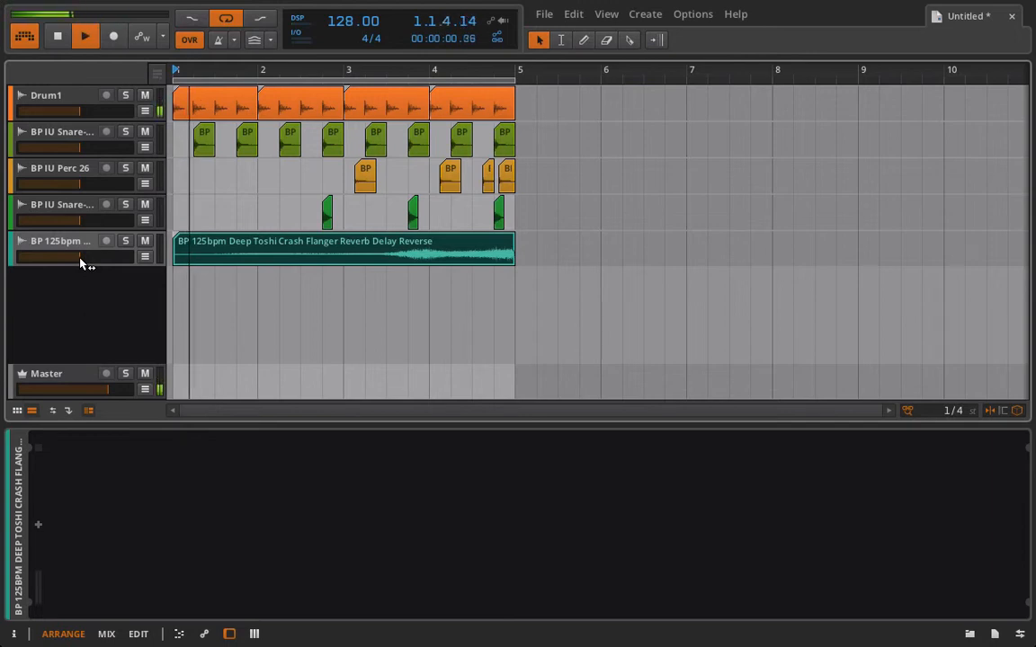
pyautogui.moveTo(81, 262); pyautogui.dragTo(58, 258)
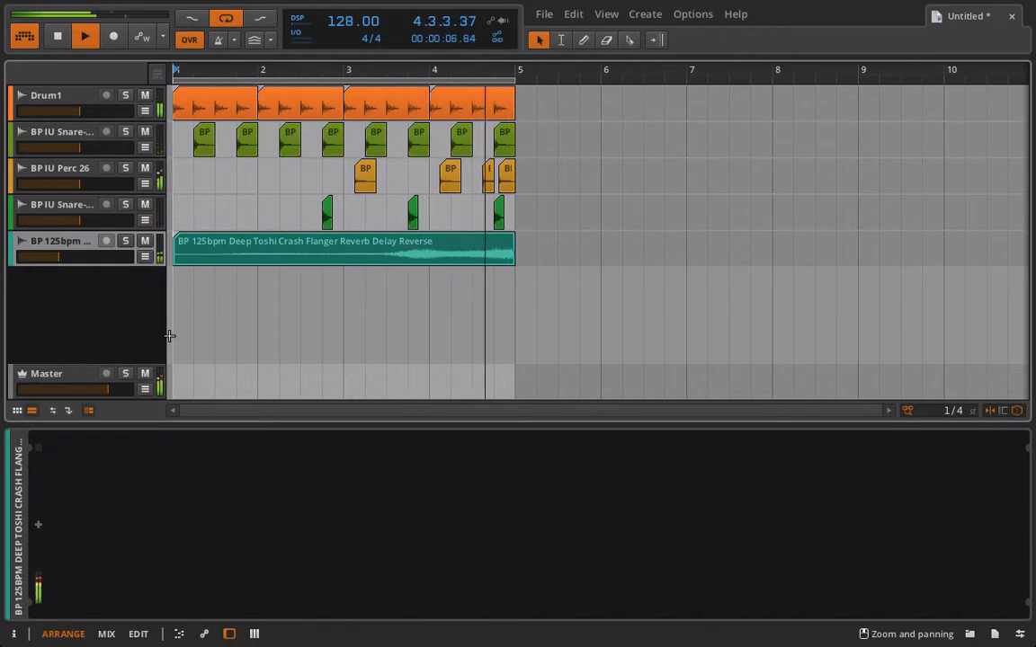
pyautogui.press('space')
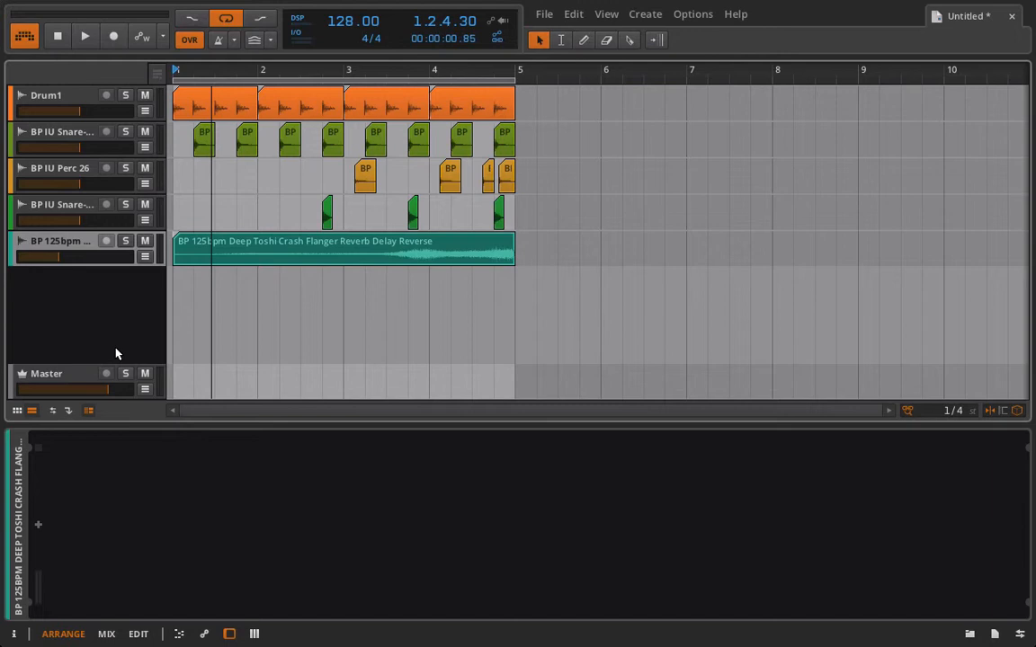
# Step: Show the automation lane of the reverse crash track and set it to the mixer's Pan parameter
pyautogui.click(143, 257)
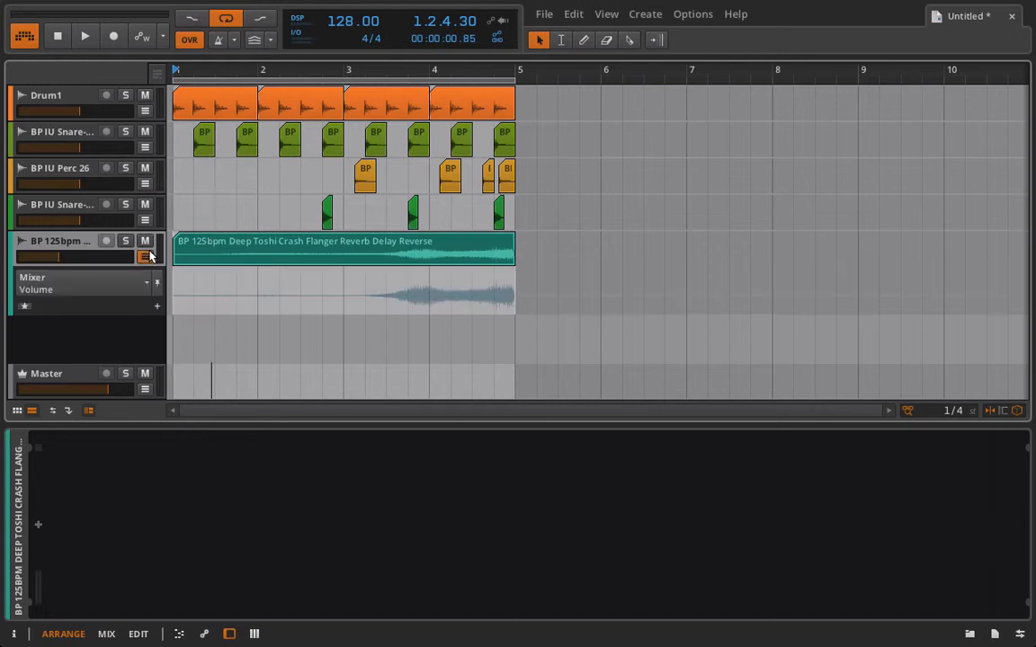
pyautogui.click(131, 286)
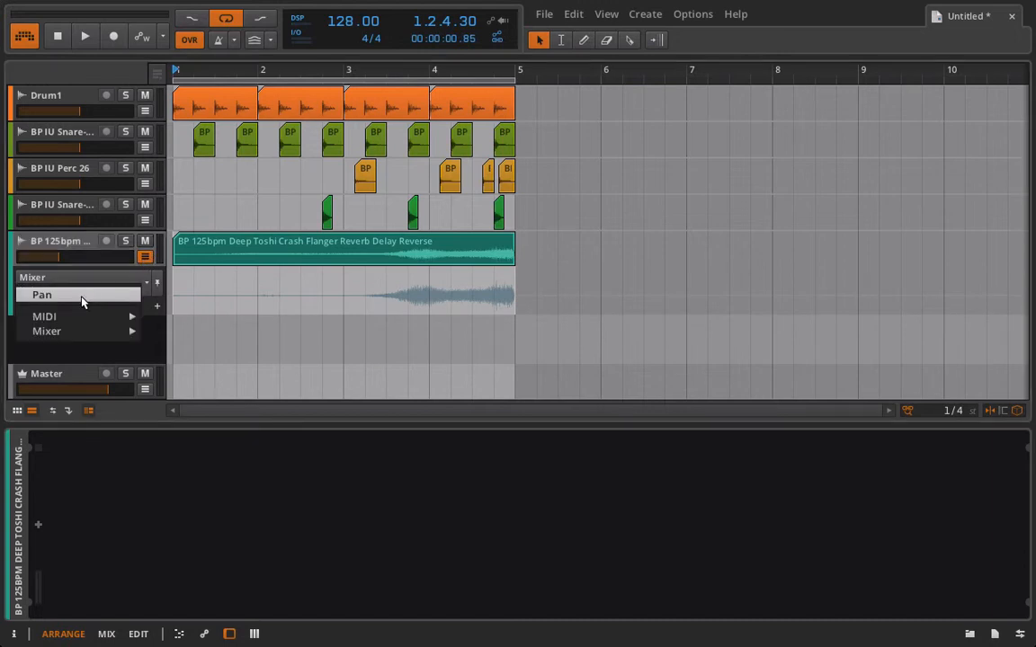
pyautogui.click(73, 298)
pyautogui.click(105, 291)
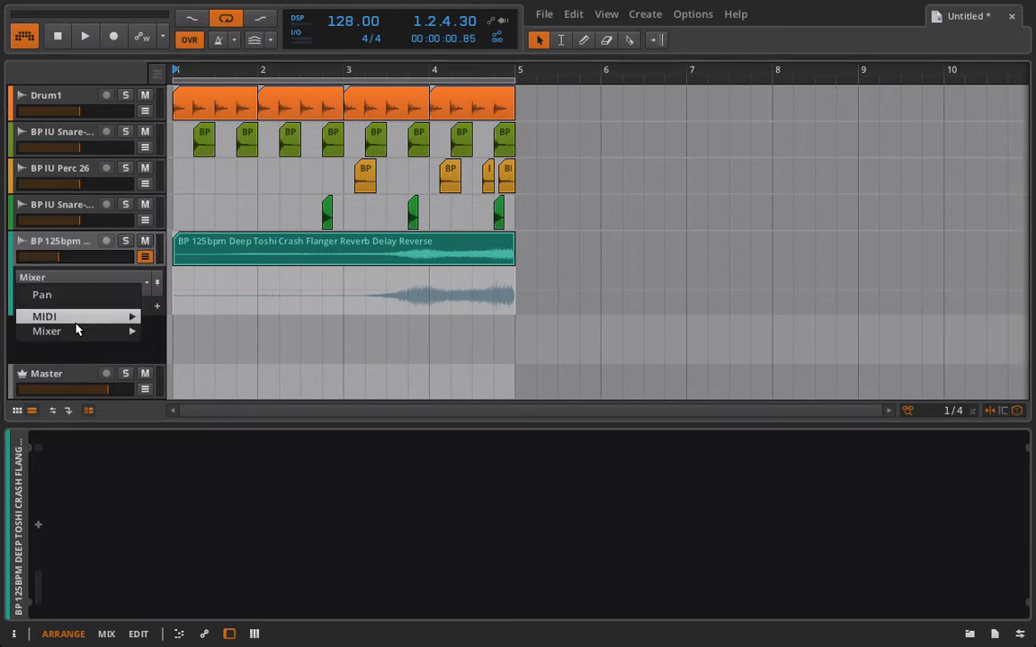
pyautogui.moveTo(76, 333)
pyautogui.click(171, 345)
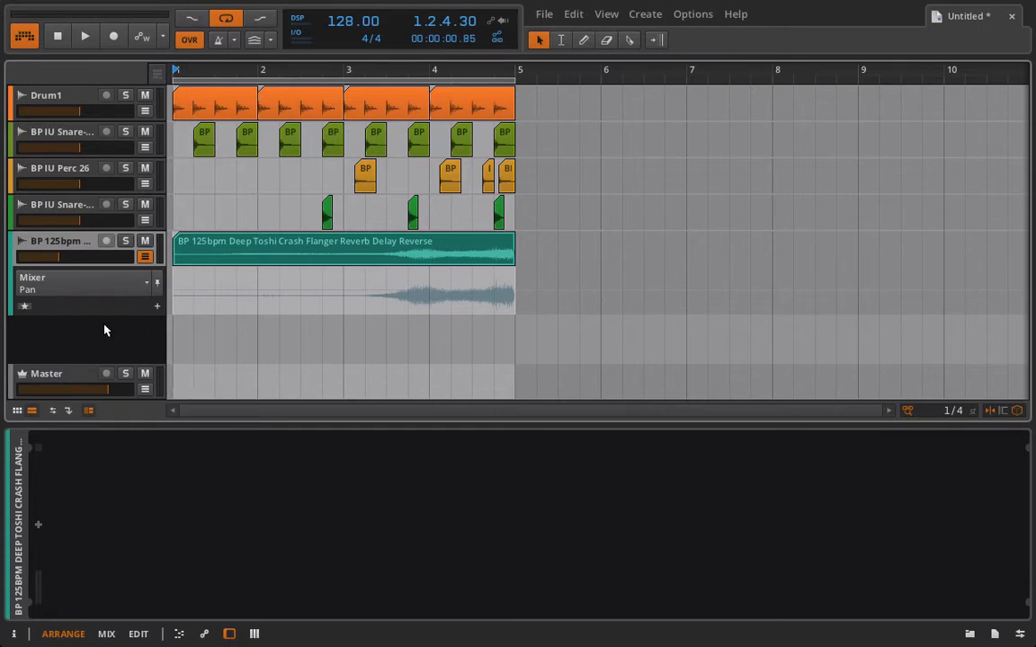
# Step: Try panning the reverse crash far left with an automation point at bar 1, audition the loop, and delete the point
pyautogui.click(183, 299)
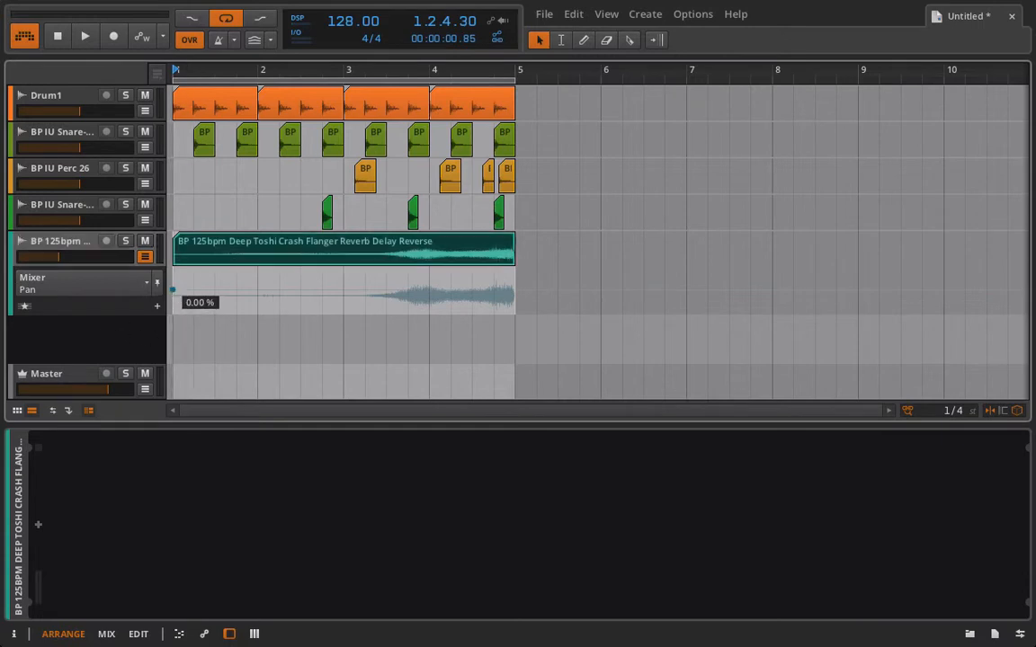
pyautogui.moveTo(172, 290); pyautogui.dragTo(172, 292)
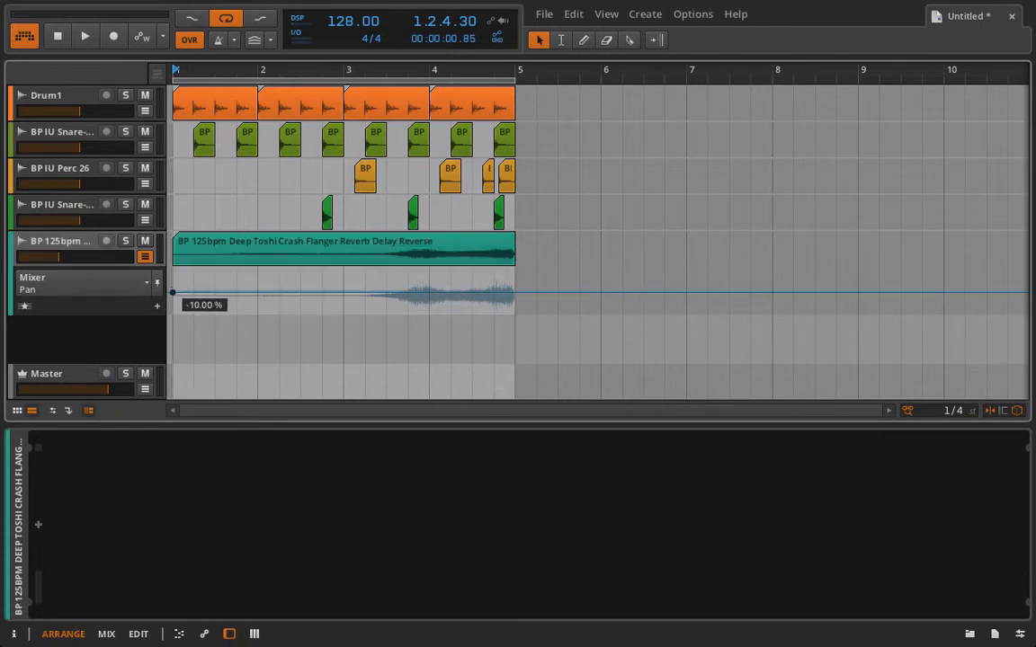
pyautogui.moveTo(172, 292); pyautogui.dragTo(173, 311)
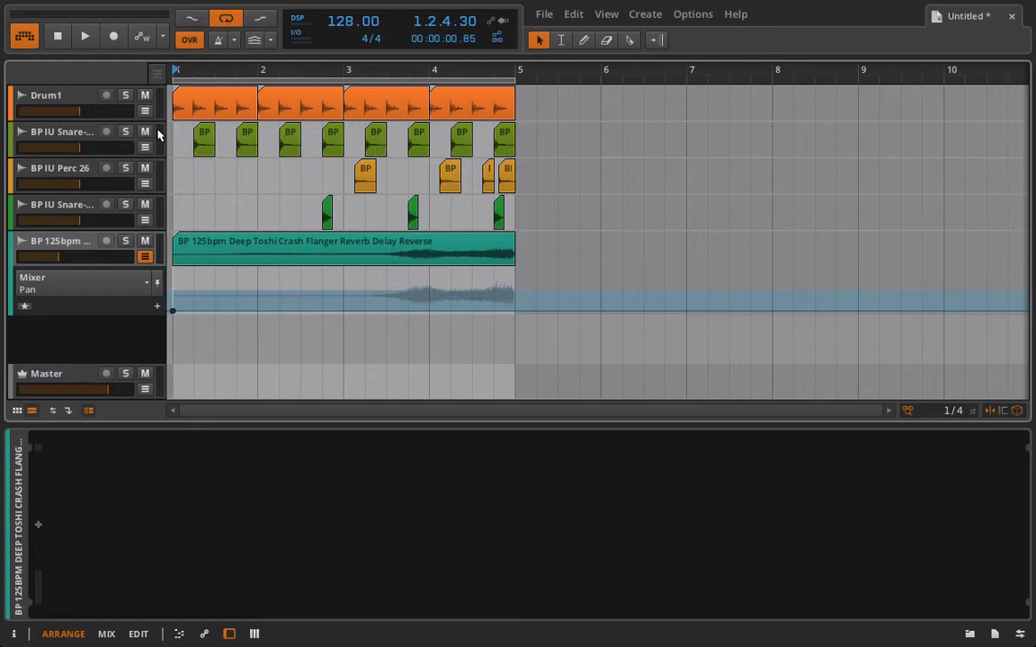
pyautogui.press('space')
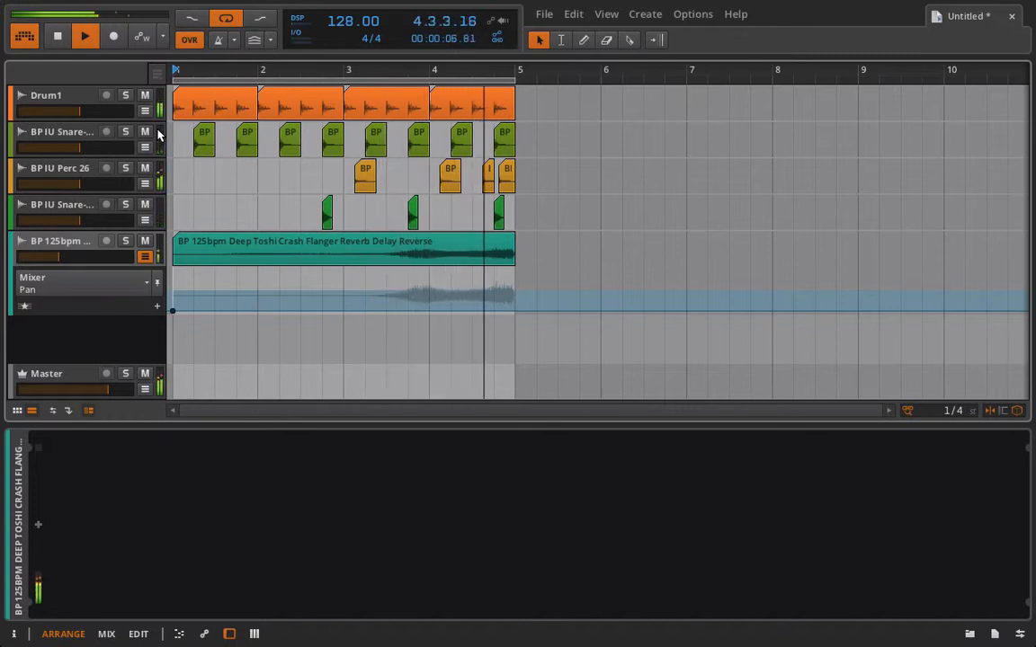
pyautogui.press('space')
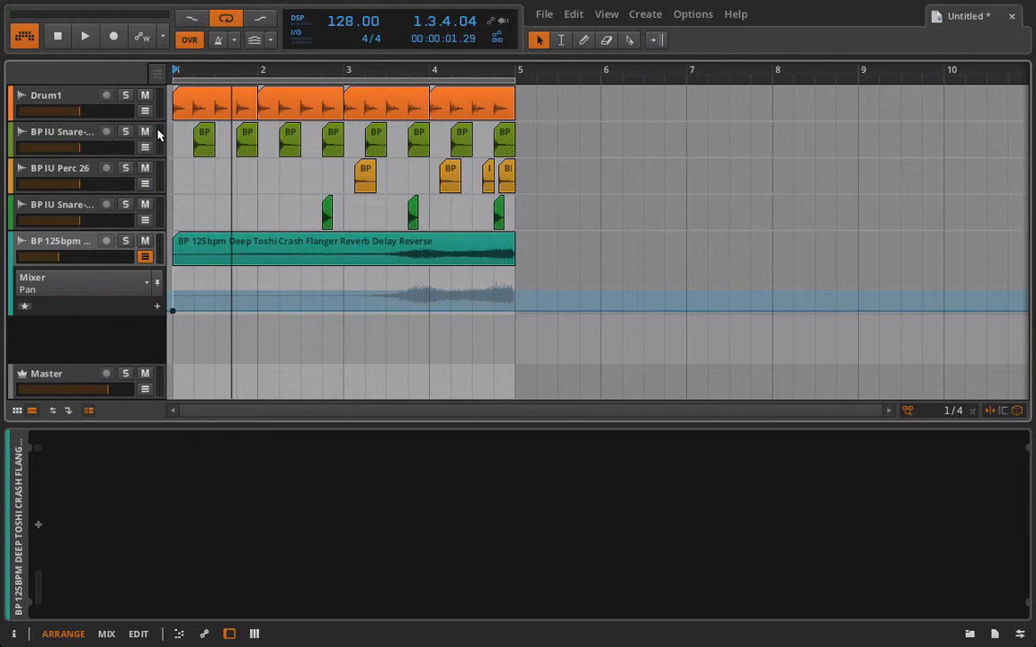
pyautogui.doubleClick(172, 311)
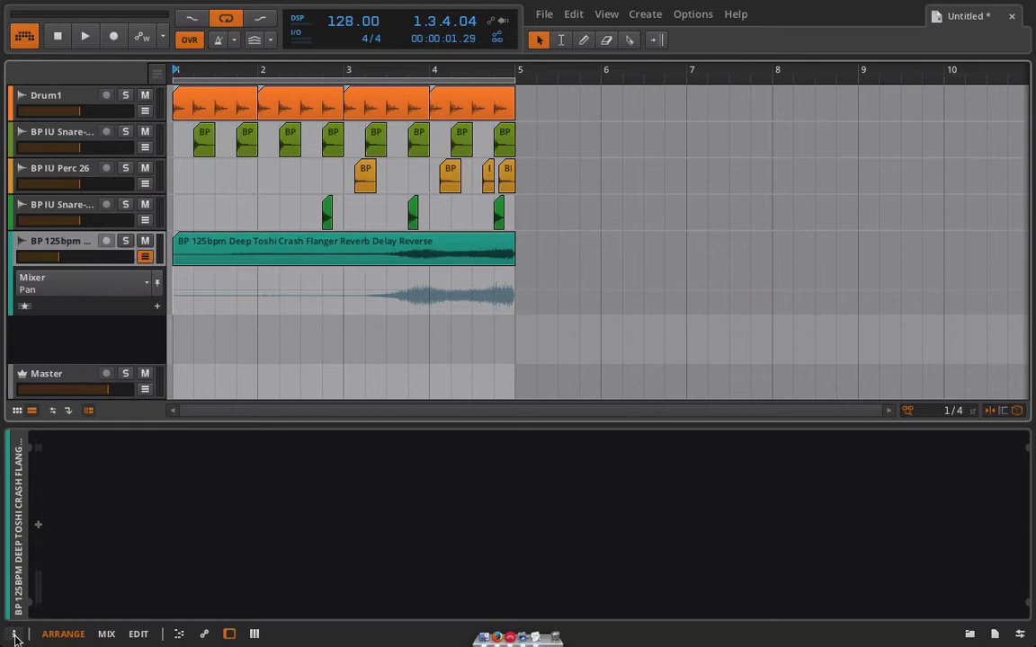
# Step: Display the reverse crash track's properties and pan the track to the left while the loop plays
pyautogui.click(13, 635)
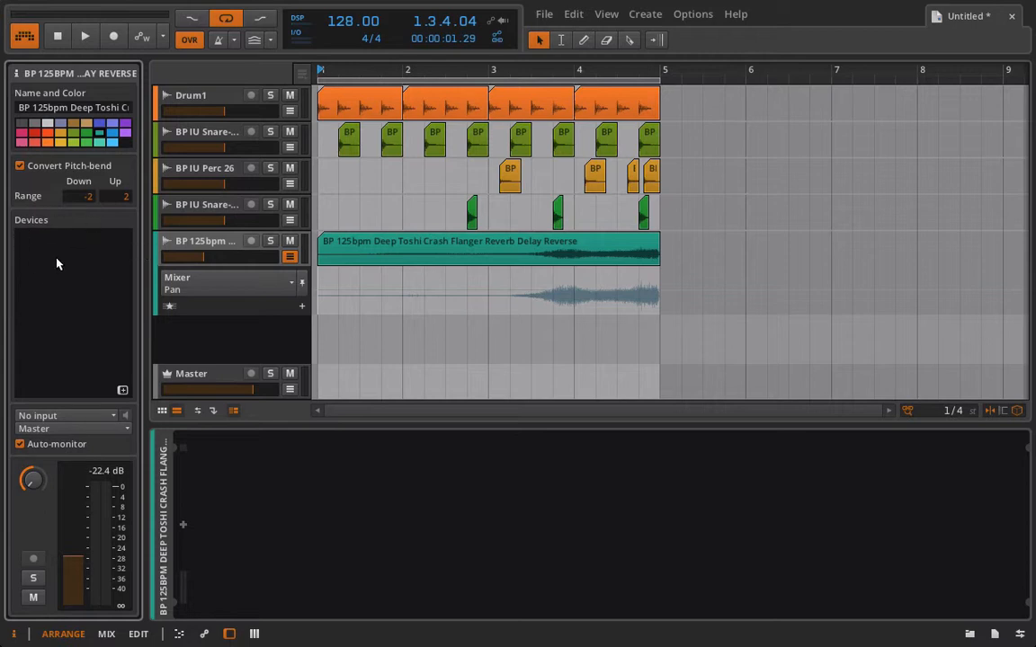
pyautogui.moveTo(34, 490); pyautogui.dragTo(34, 487)
pyautogui.press('space')
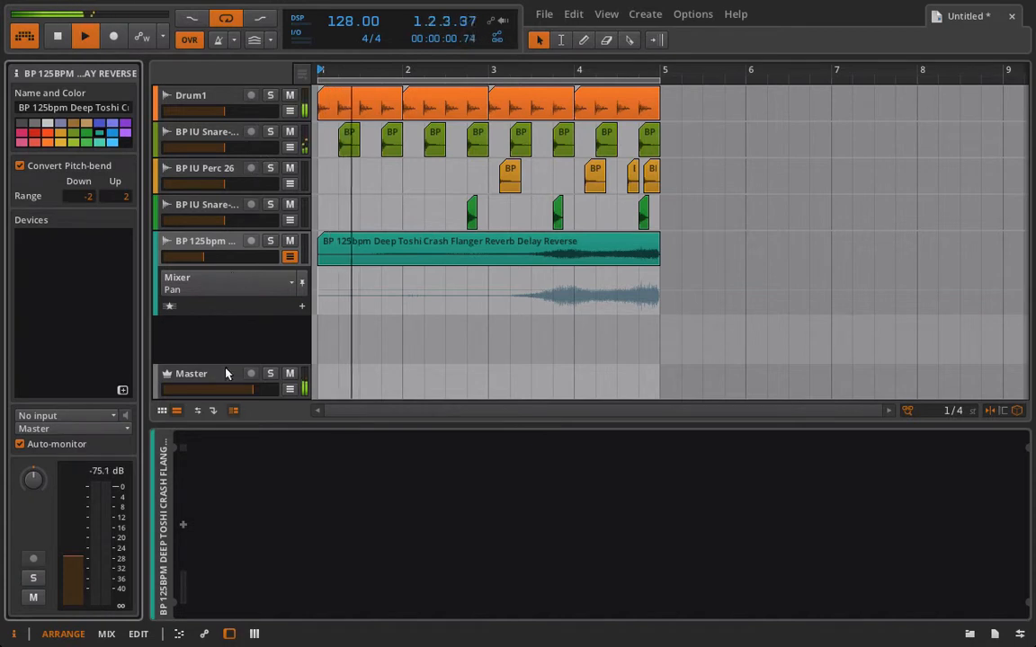
pyautogui.moveTo(33, 487); pyautogui.dragTo(33, 517)
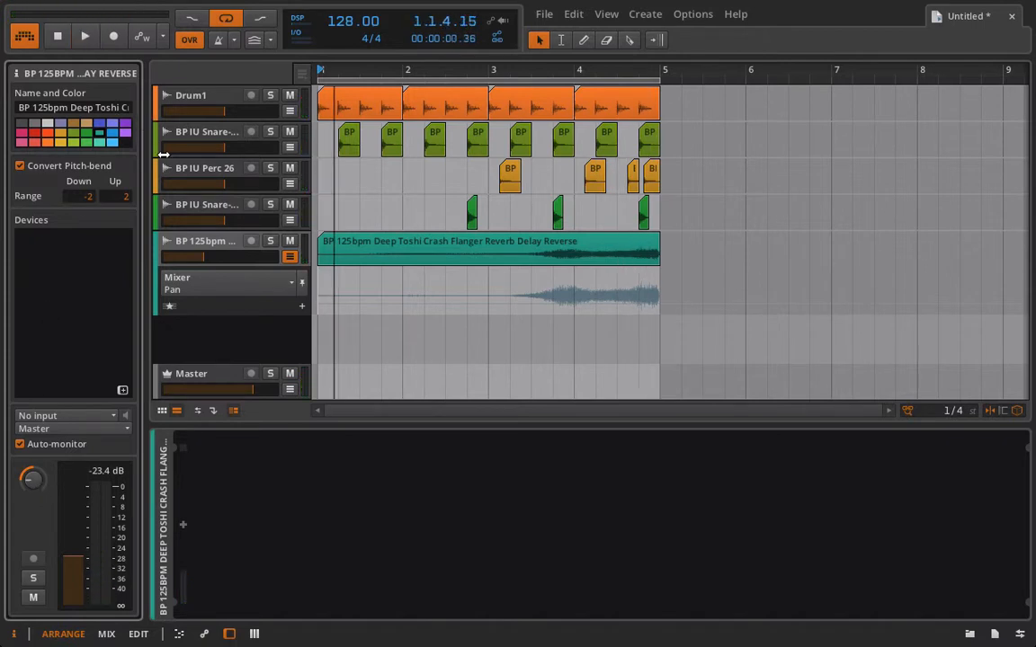
# Step: Examine the channel settings of the snare, percussion, clap and drum tracks one after another
pyautogui.click(192, 203)
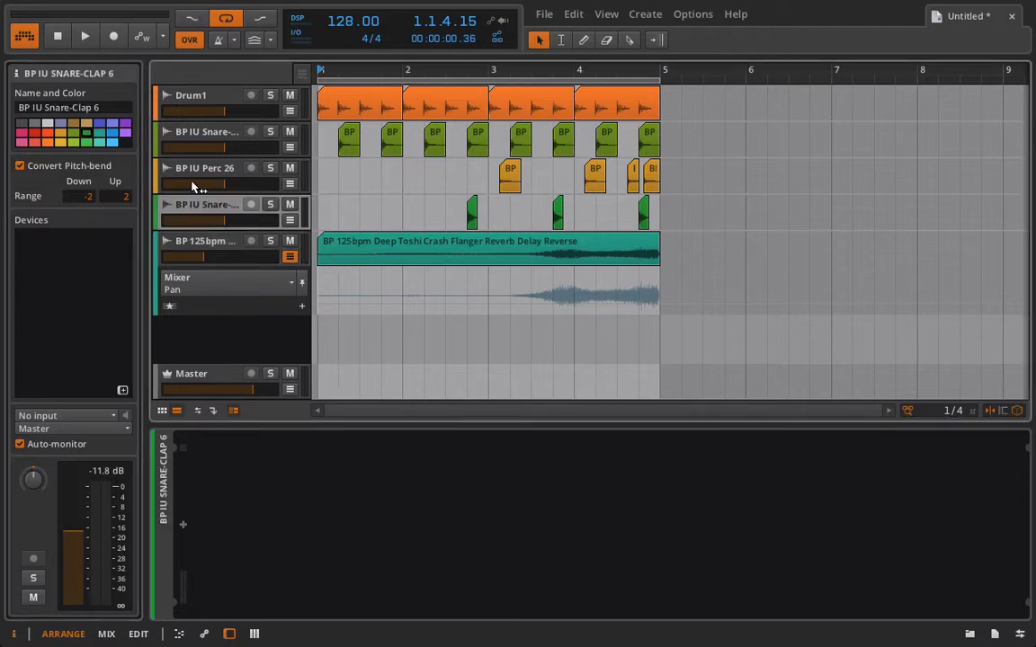
pyautogui.click(193, 173)
pyautogui.click(191, 133)
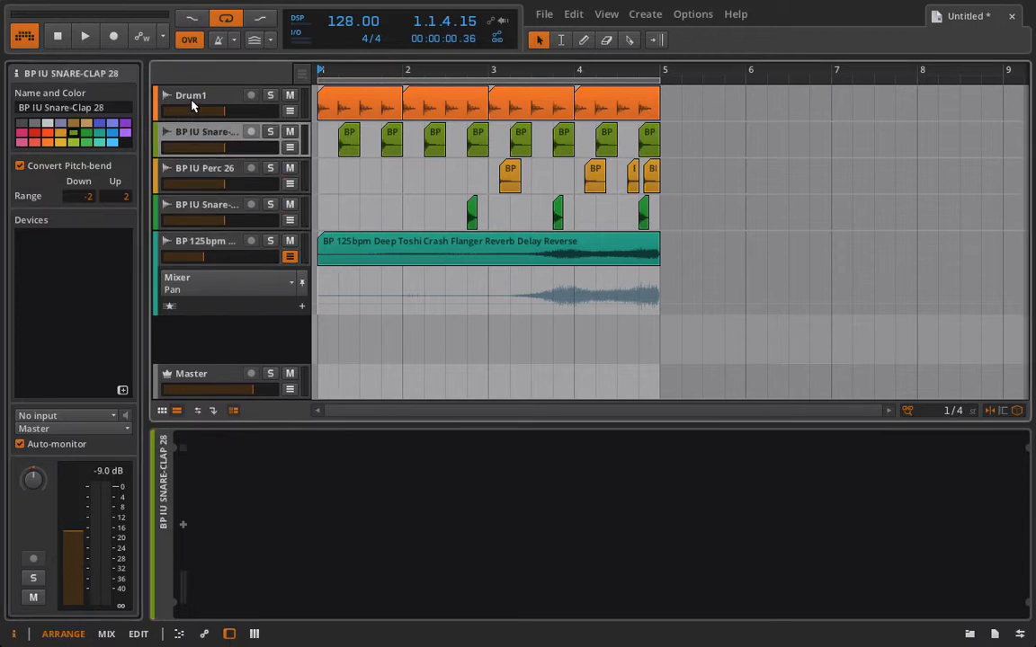
pyautogui.click(189, 101)
pyautogui.click(187, 139)
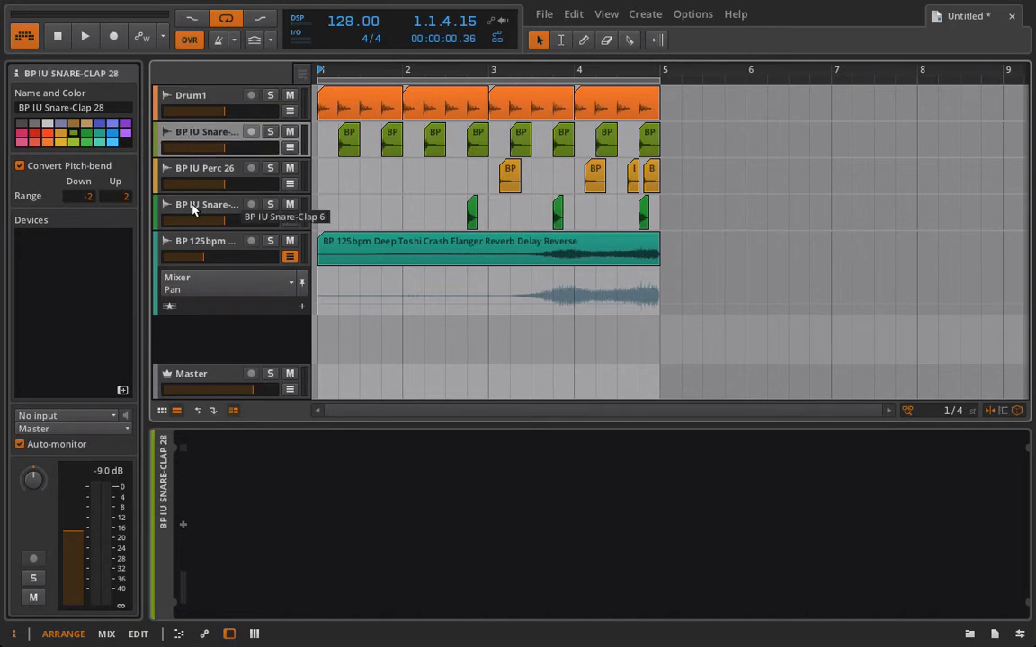
# Step: Show the mixer below the arrangement, hide the track inspector, and enlarge the mixer until device and routing sections appear
pyautogui.click(255, 634)
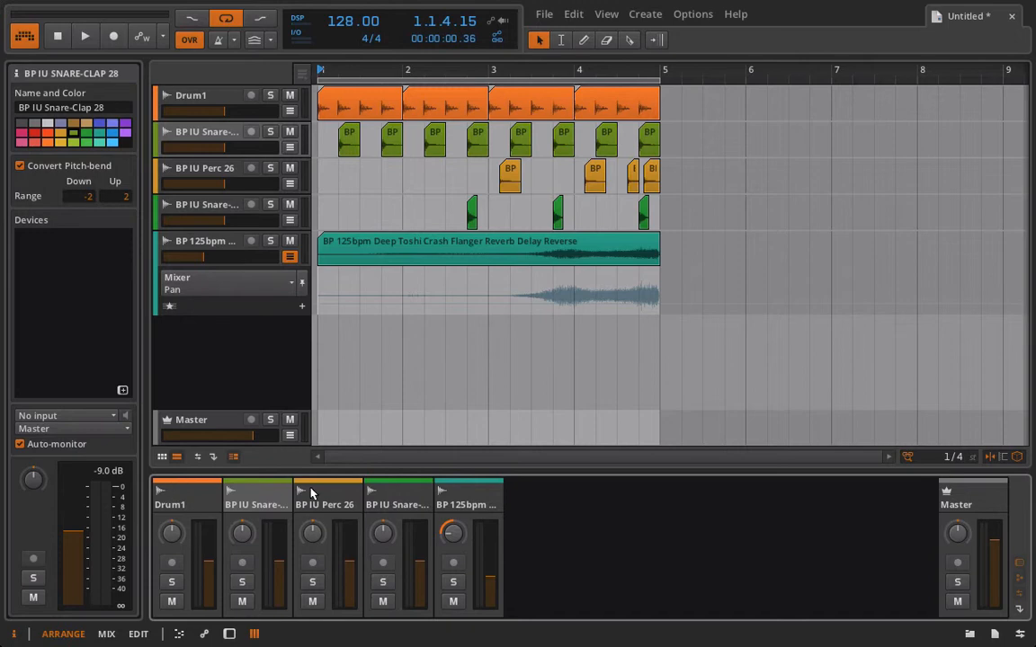
pyautogui.click(15, 634)
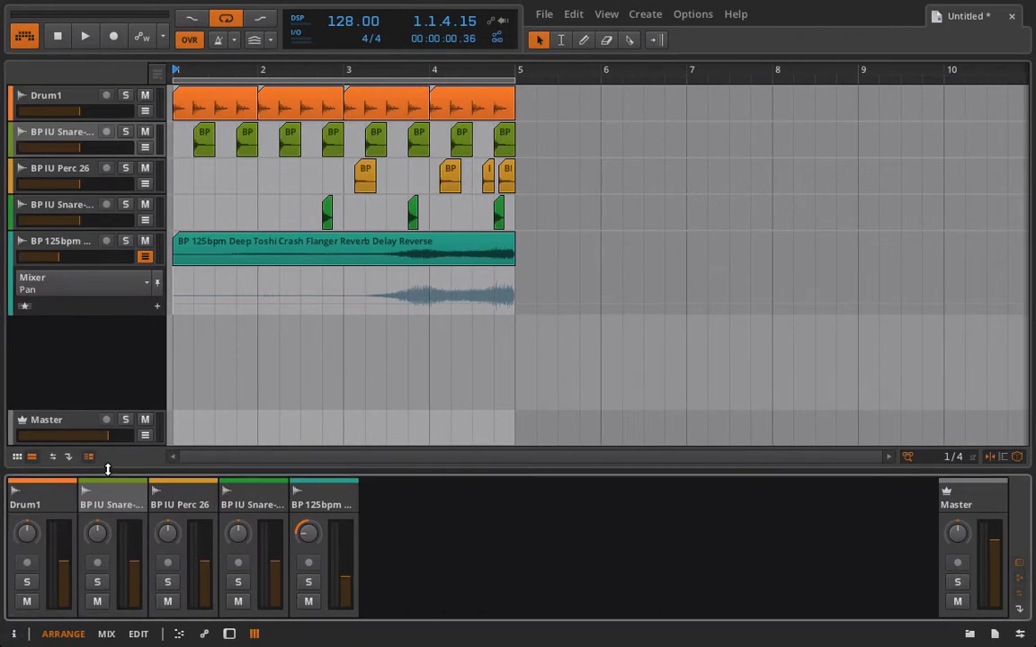
pyautogui.moveTo(108, 468); pyautogui.dragTo(124, 364)
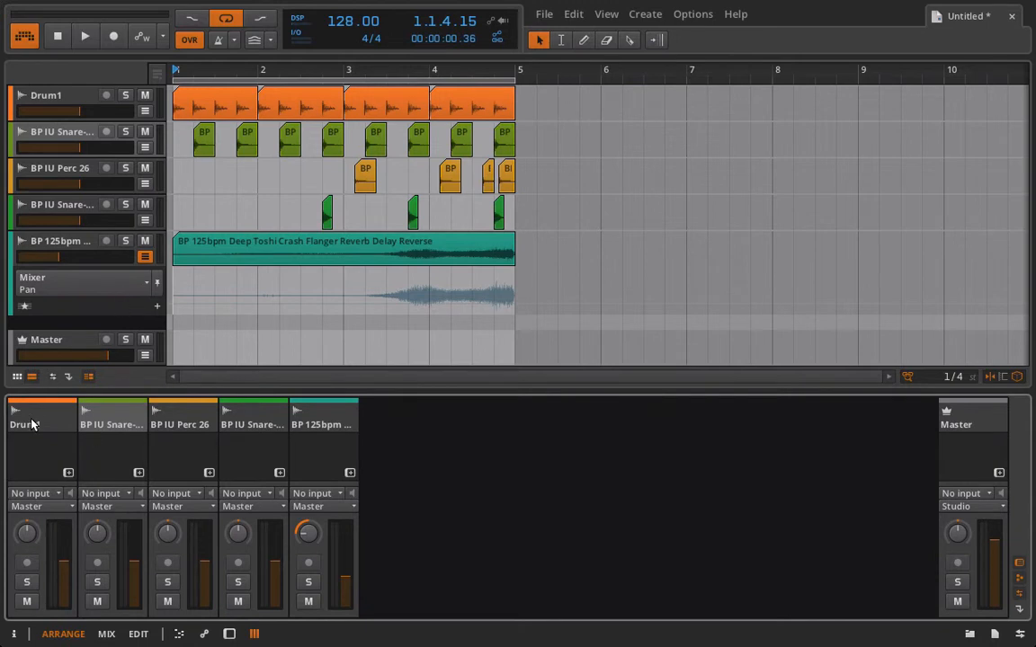
# Step: Rename the Drum1 track to Kick
pyautogui.doubleClick(59, 99)
pyautogui.press('BackSpace')
pyautogui.write('Kick')
pyautogui.press('Return')
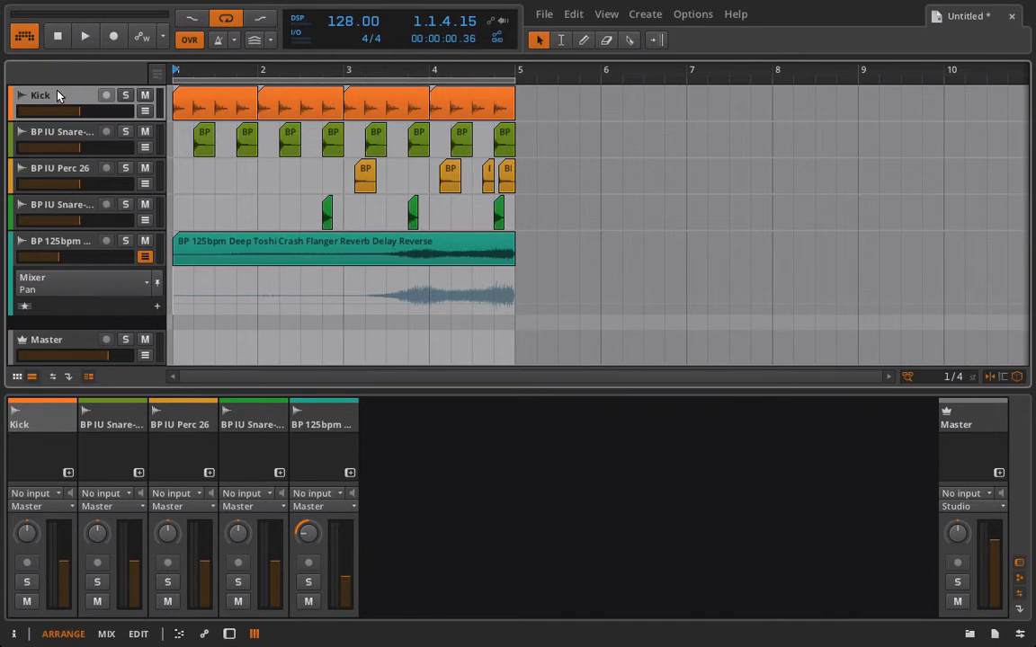
# Step: Start loop playback and rename the BP IU Snare-Clap 28 track to Clap 1
pyautogui.press('space')
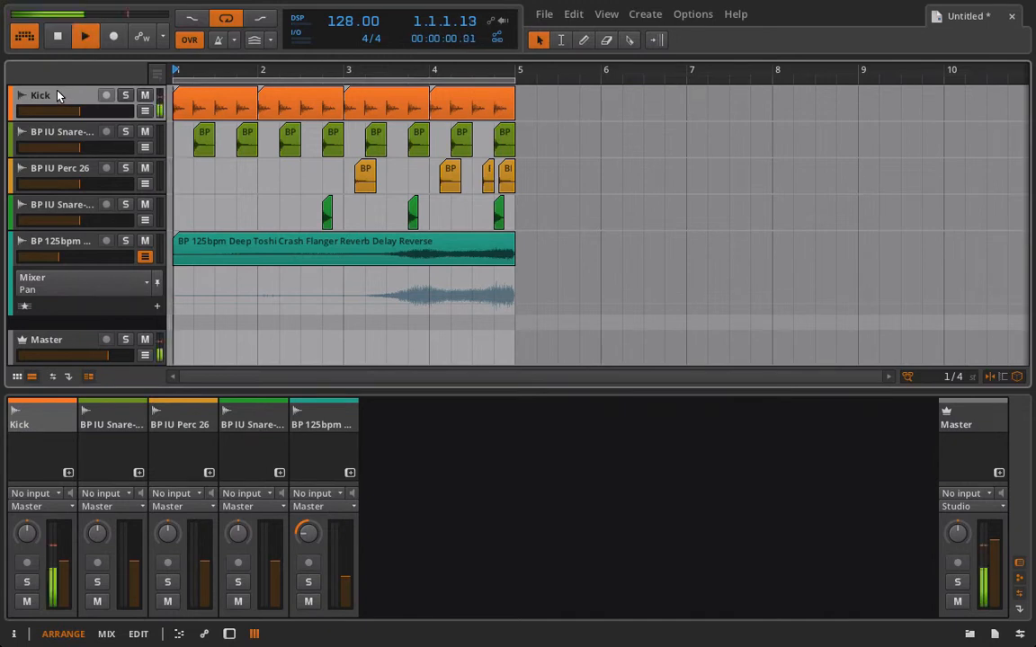
pyautogui.click(53, 139)
pyautogui.doubleClick(53, 134)
pyautogui.press('BackSpace')
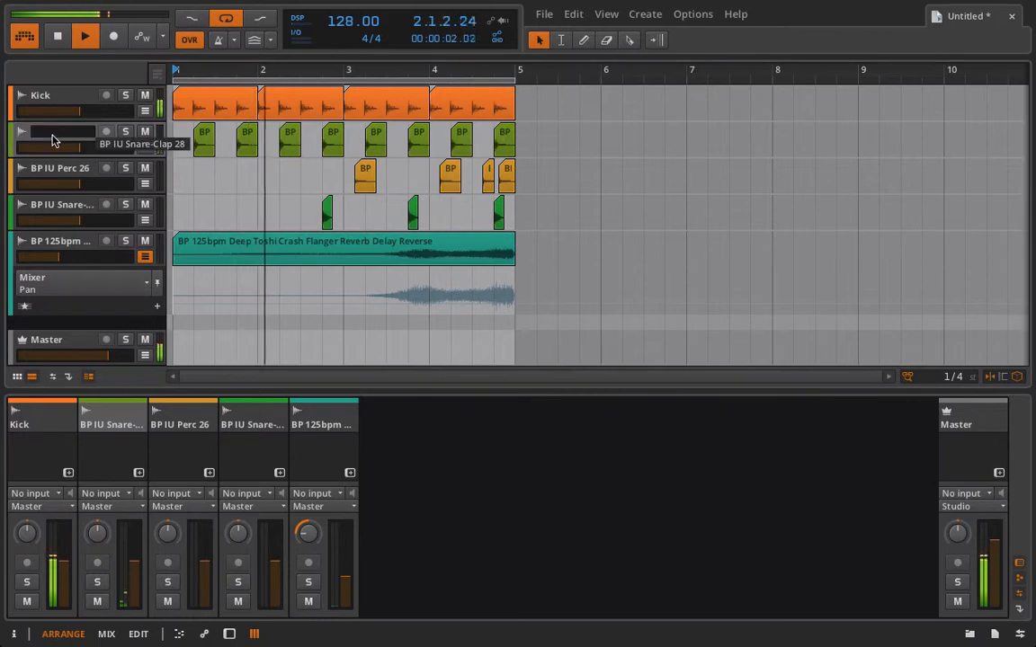
pyautogui.write('Clap')
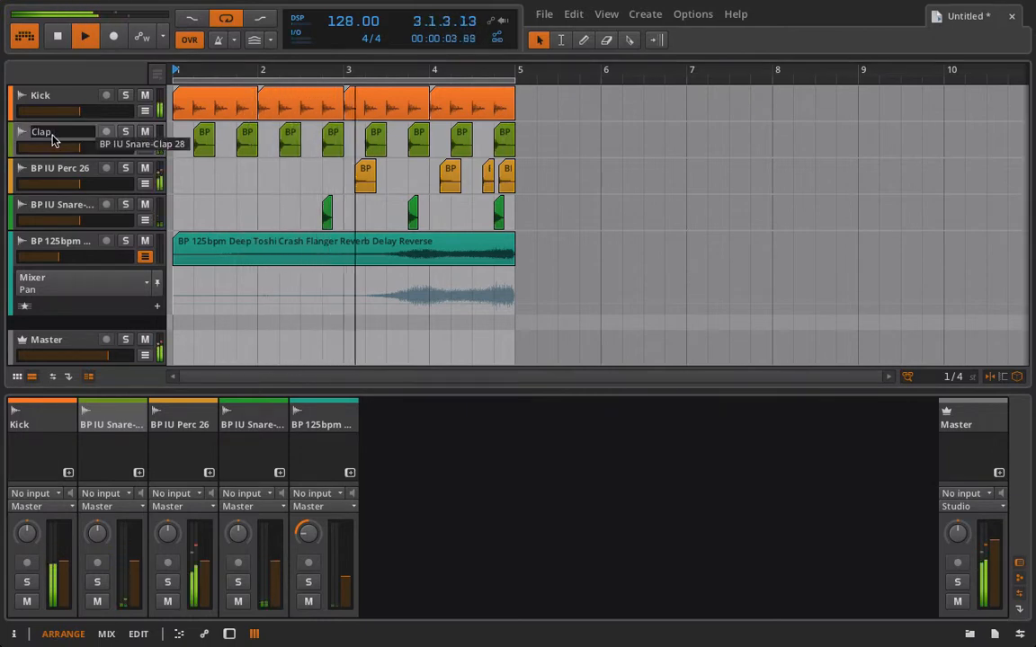
pyautogui.write(' 1')
pyautogui.press('Return')
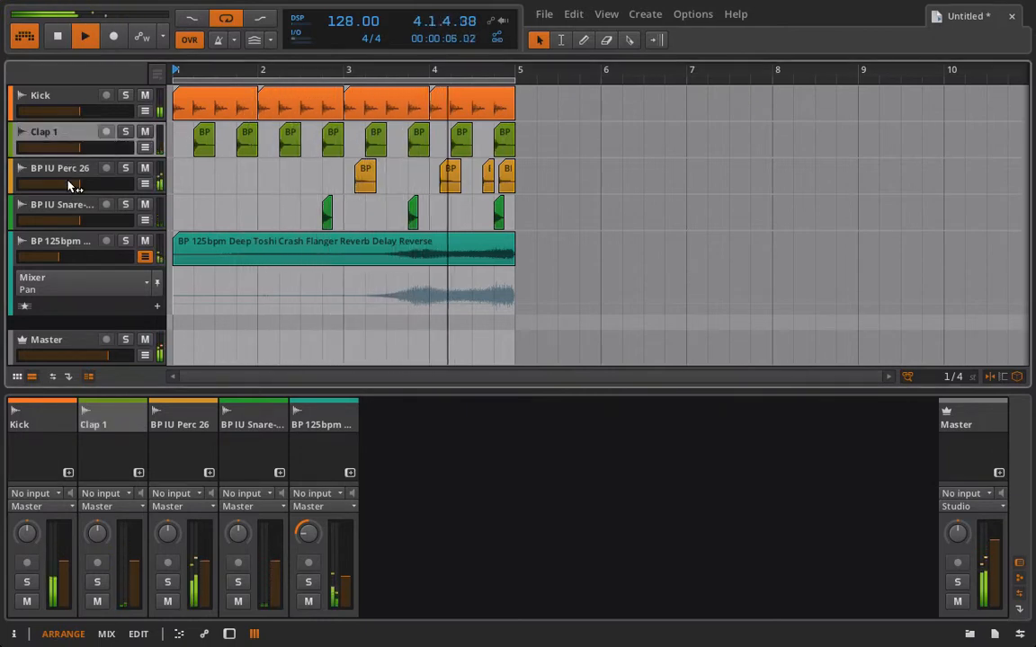
# Step: Rename the BP IU Snare-Clap 6 track to Snare 1 and move it directly below Clap 1
pyautogui.click(69, 207)
pyautogui.doubleClick(68, 206)
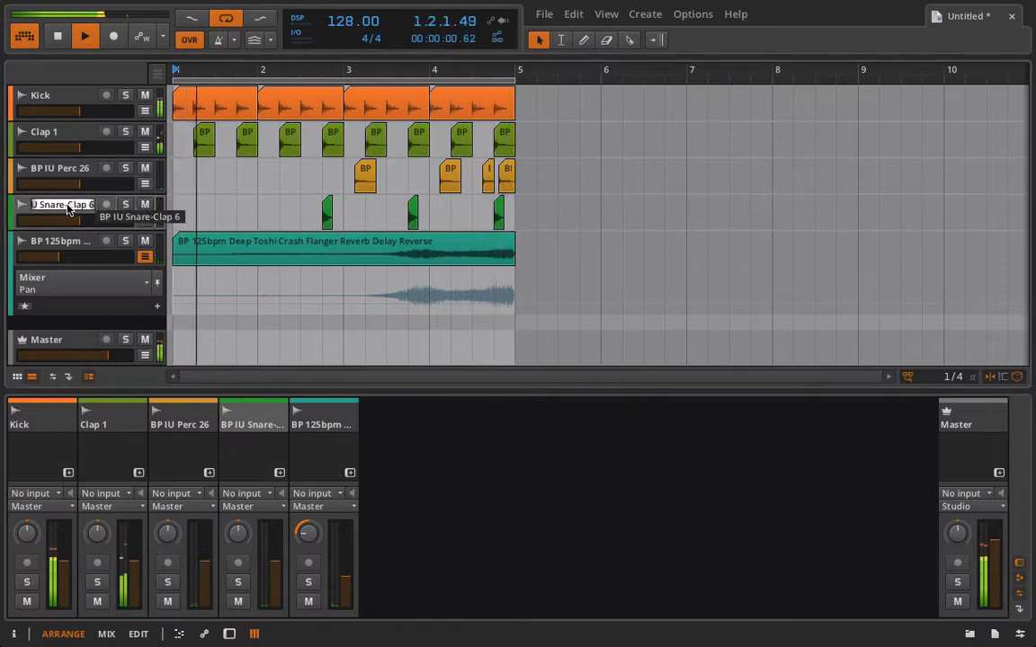
pyautogui.press('BackSpace')
pyautogui.write('Snare')
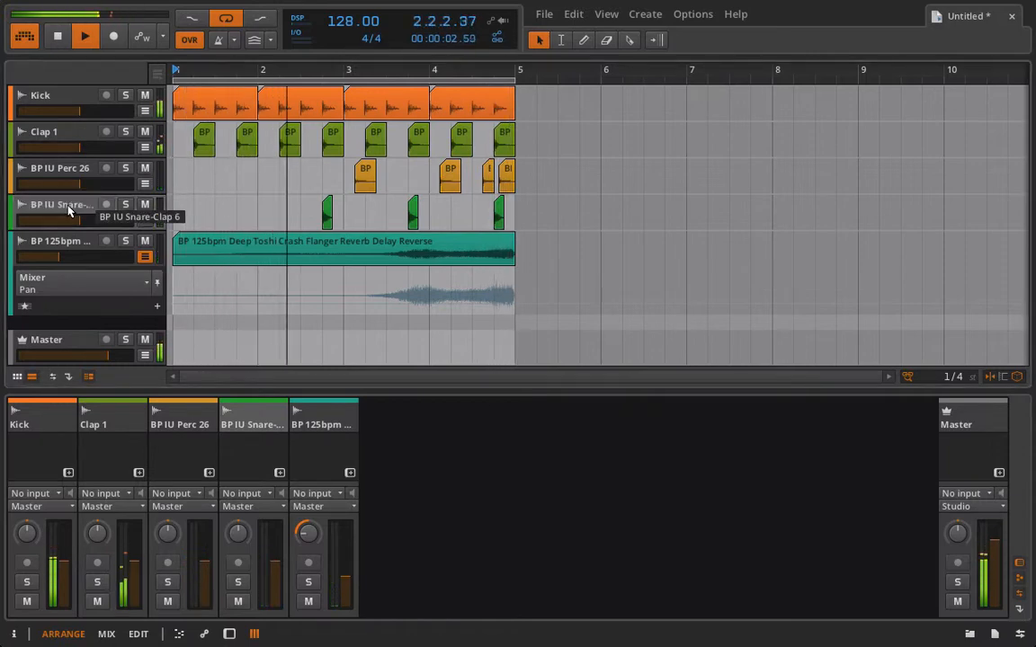
pyautogui.write(' 1')
pyautogui.press('Return')
pyautogui.moveTo(67, 207); pyautogui.dragTo(64, 155)
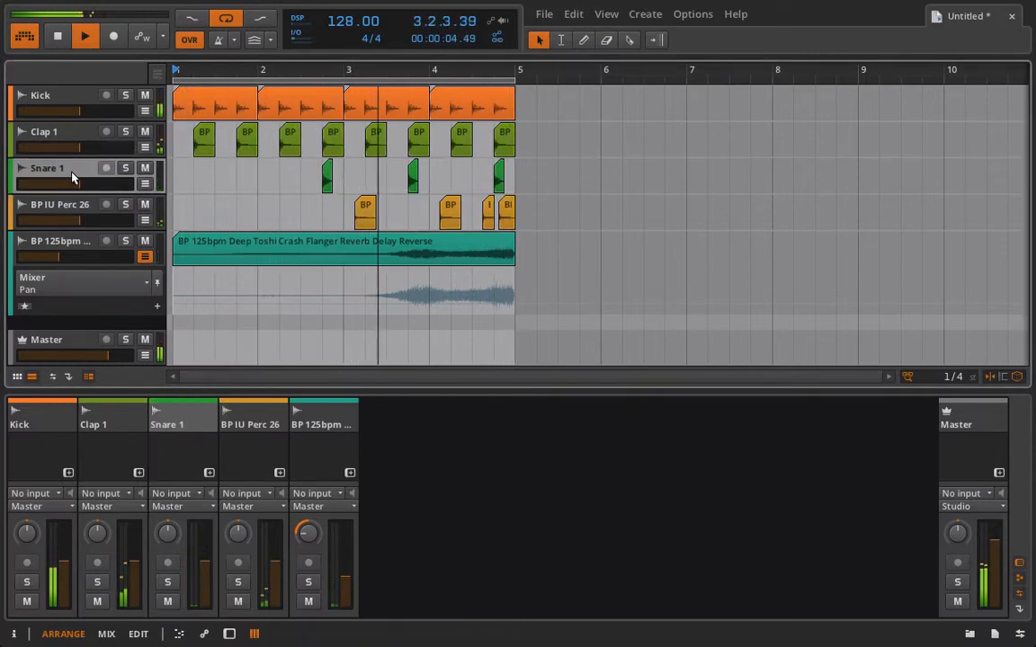
# Step: Rename the BP IU Perc 26 track to PErc
pyautogui.click(56, 204)
pyautogui.doubleClick(56, 204)
pyautogui.press('BackSpace')
pyautogui.write('PErc')
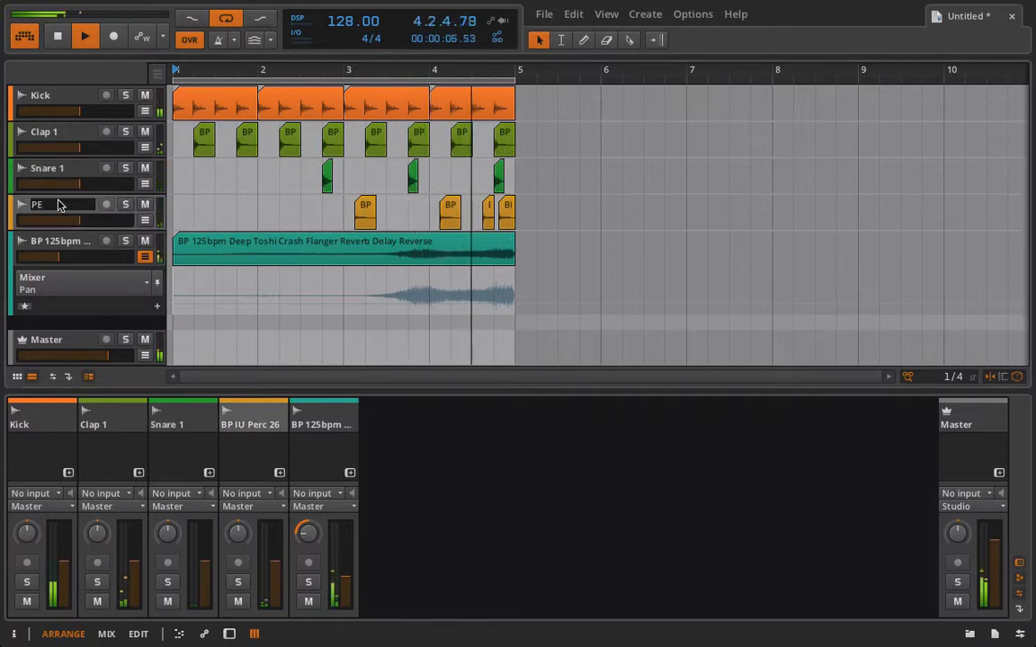
pyautogui.press('Return')
# Step: Rename the reverse crash track to Rise
pyautogui.doubleClick(66, 239)
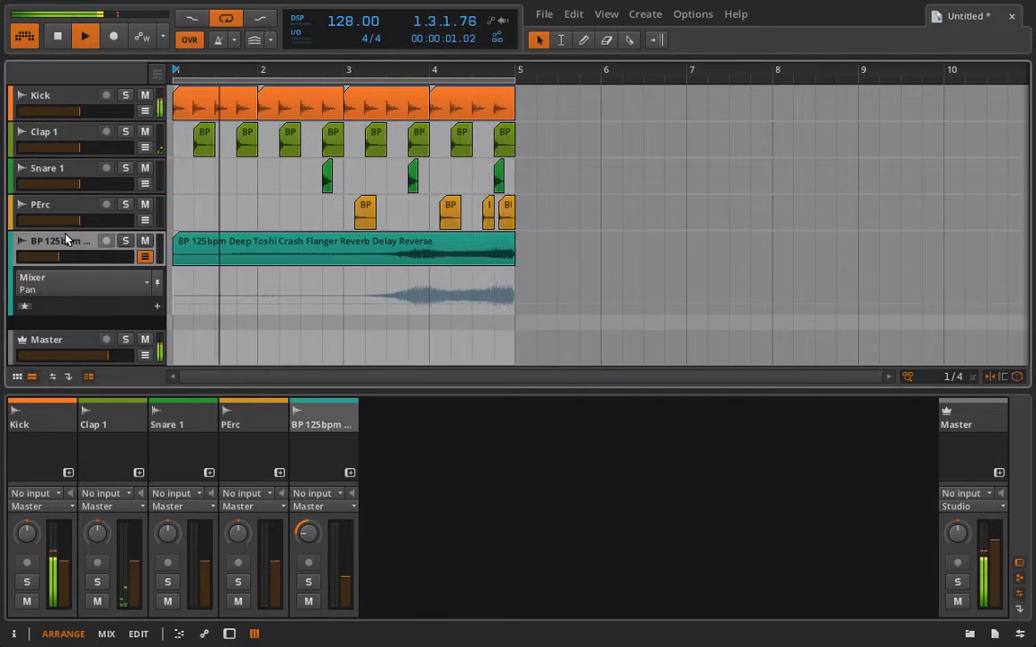
pyautogui.press('BackSpace')
pyautogui.write('Rise')
pyautogui.press('Return')
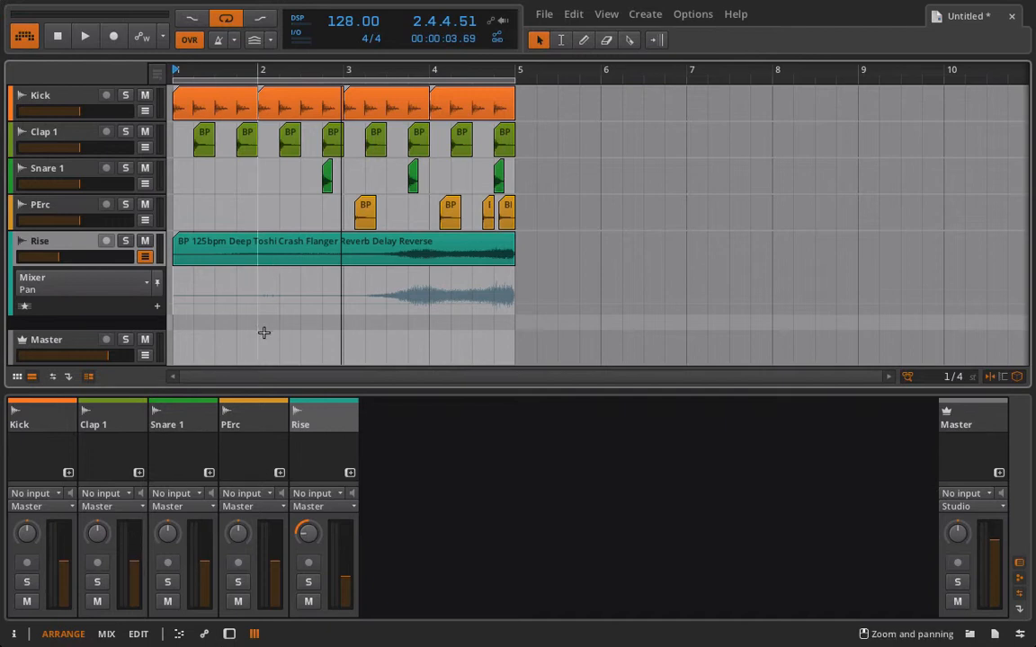
# Step: Play the loop and balance the mix by slightly lowering the volumes of Clap 1, Snare 1 and PErc
pyautogui.press('space')
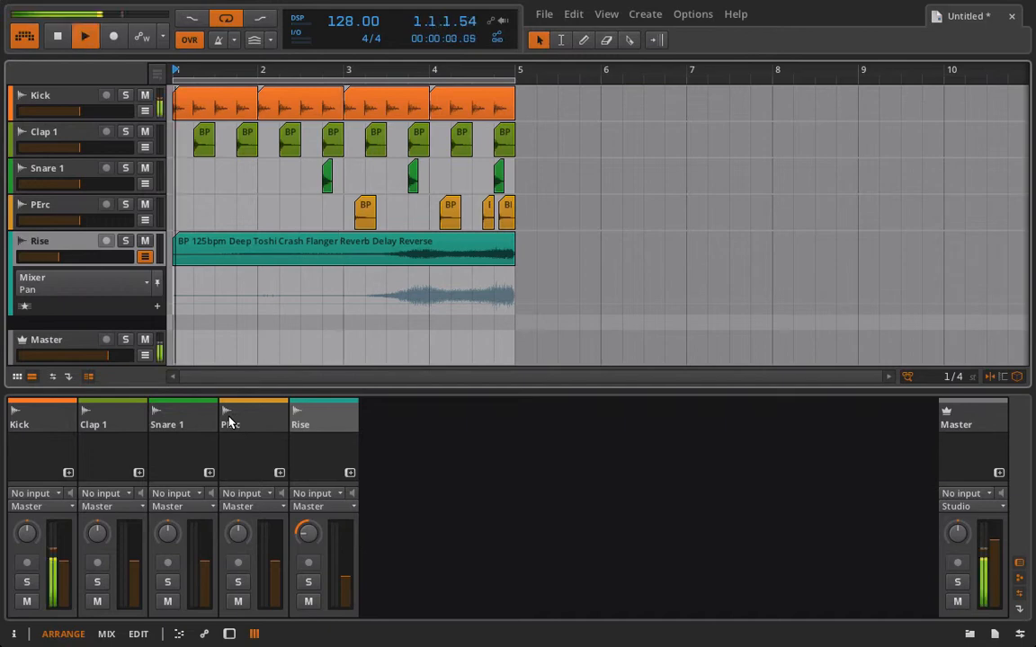
pyautogui.moveTo(134, 561); pyautogui.dragTo(134, 576)
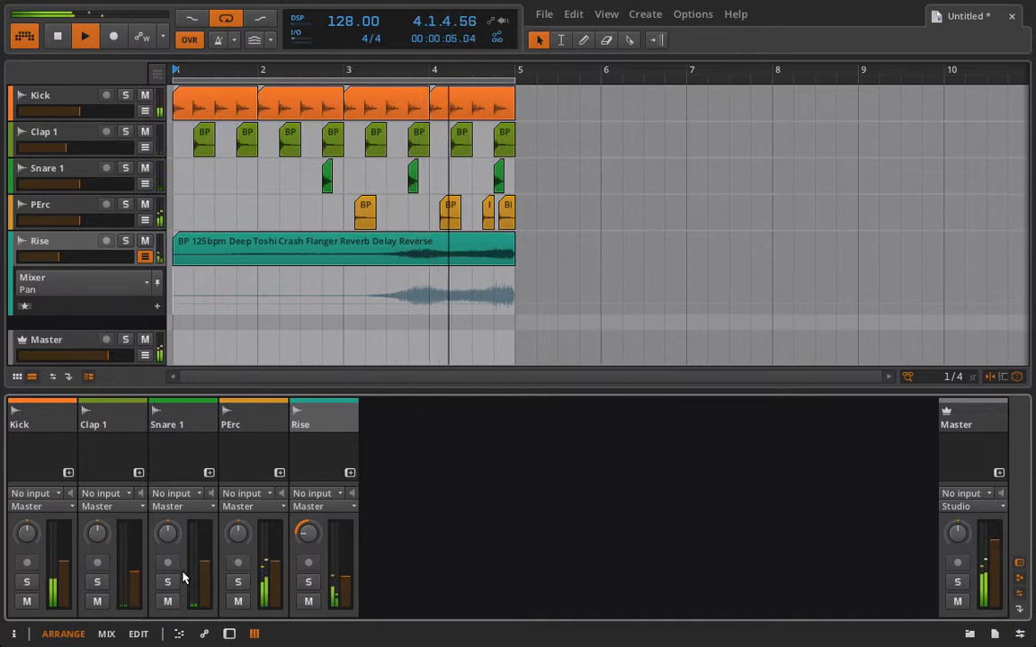
pyautogui.moveTo(207, 567); pyautogui.dragTo(208, 575)
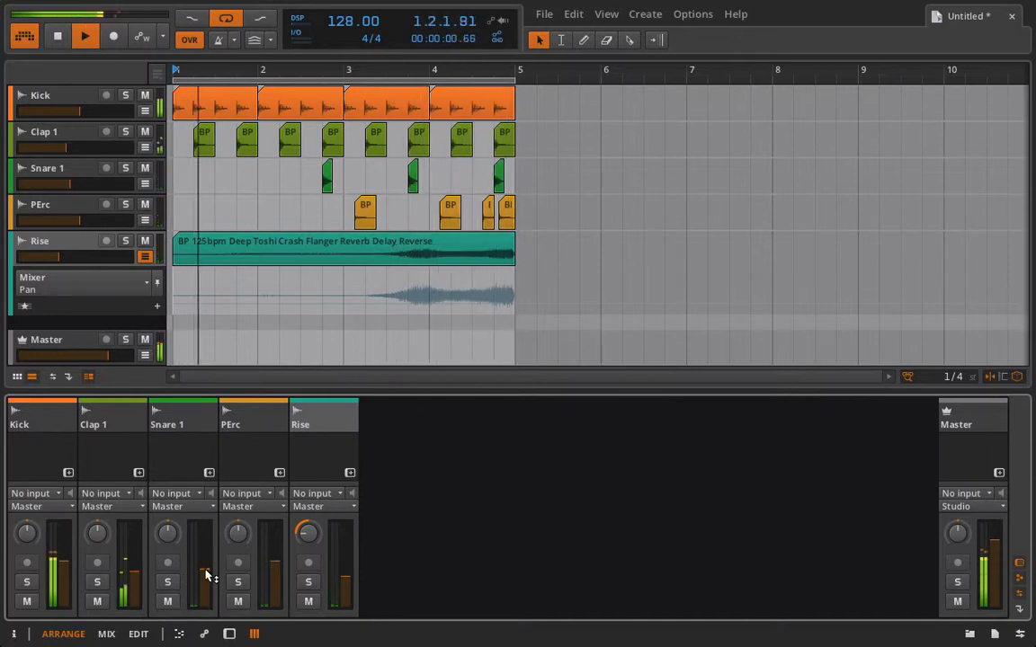
pyautogui.moveTo(132, 573); pyautogui.dragTo(132, 570)
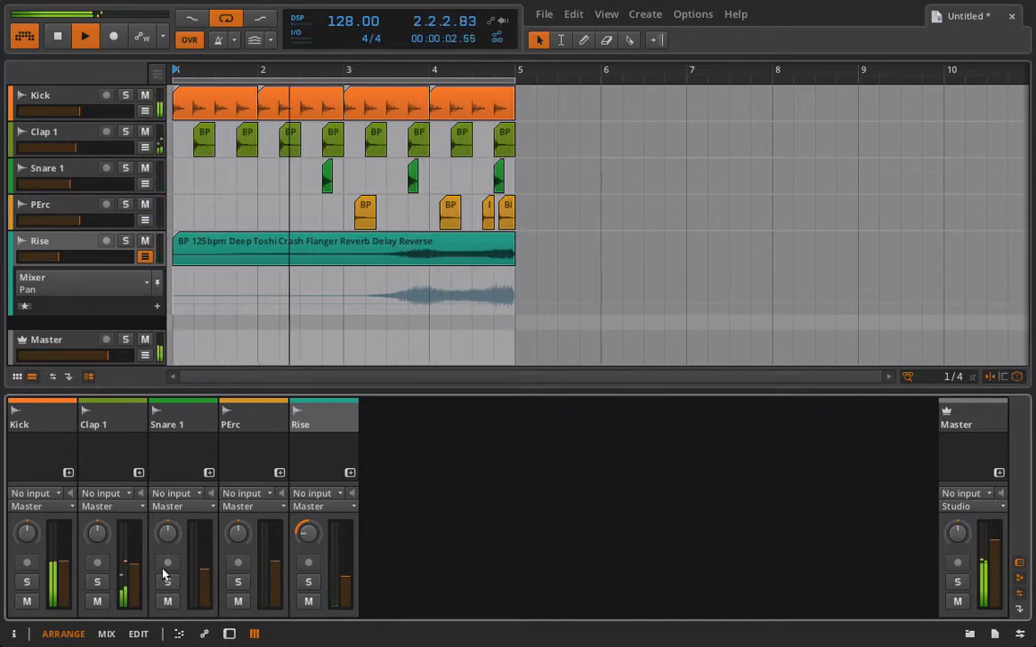
pyautogui.moveTo(203, 578); pyautogui.dragTo(205, 575)
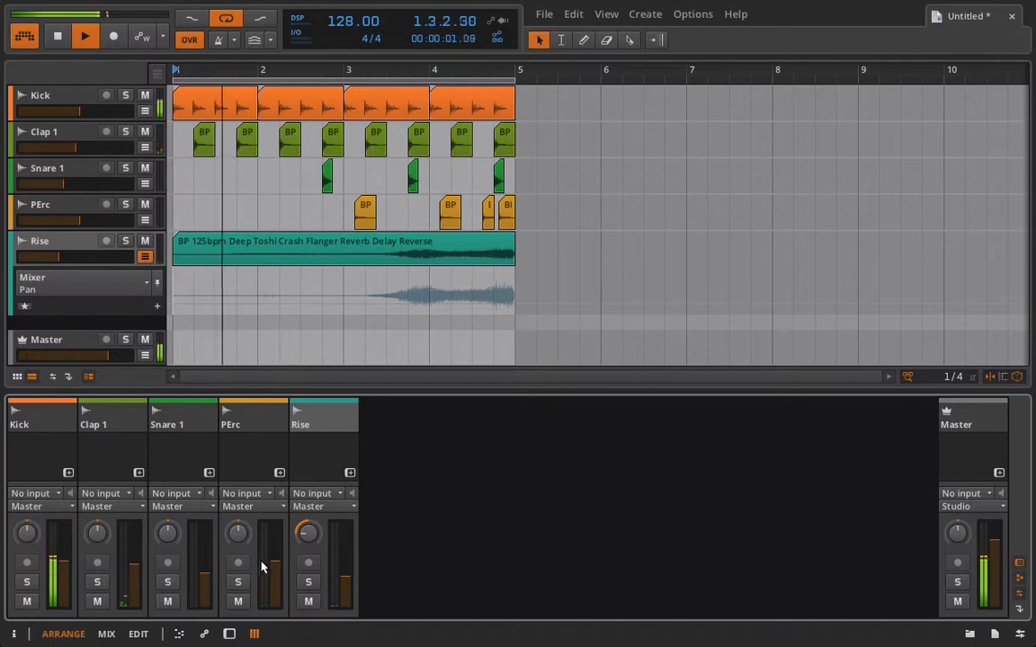
pyautogui.moveTo(275, 566)
pyautogui.mouseDown()
pyautogui.moveTo(275, 586)
pyautogui.moveTo(275, 566)
pyautogui.mouseUp()
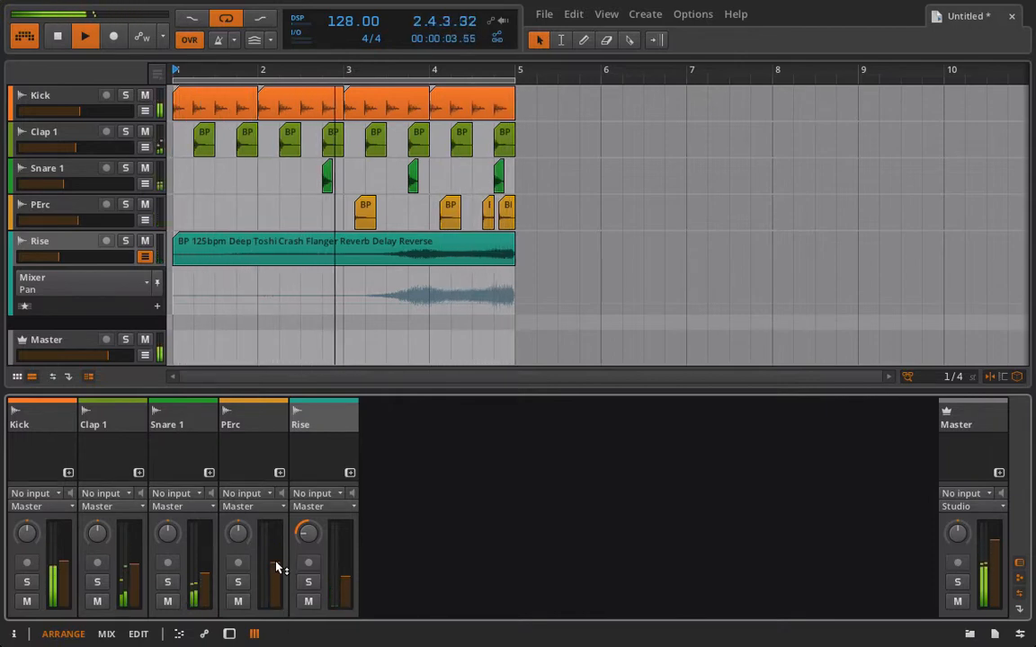
pyautogui.moveTo(204, 576); pyautogui.dragTo(205, 569)
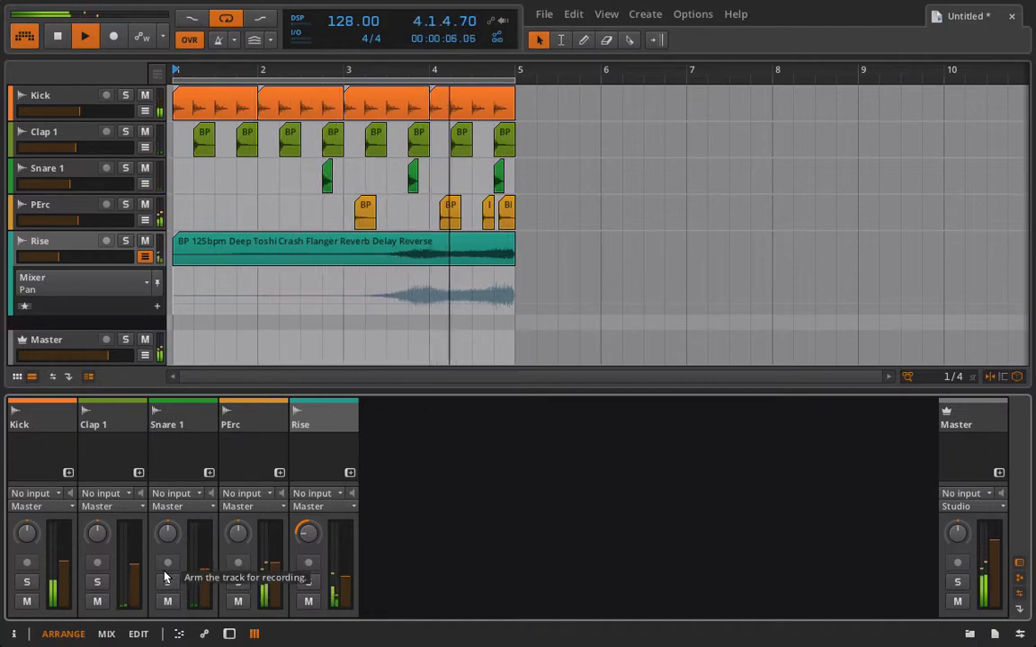
pyautogui.press('space')
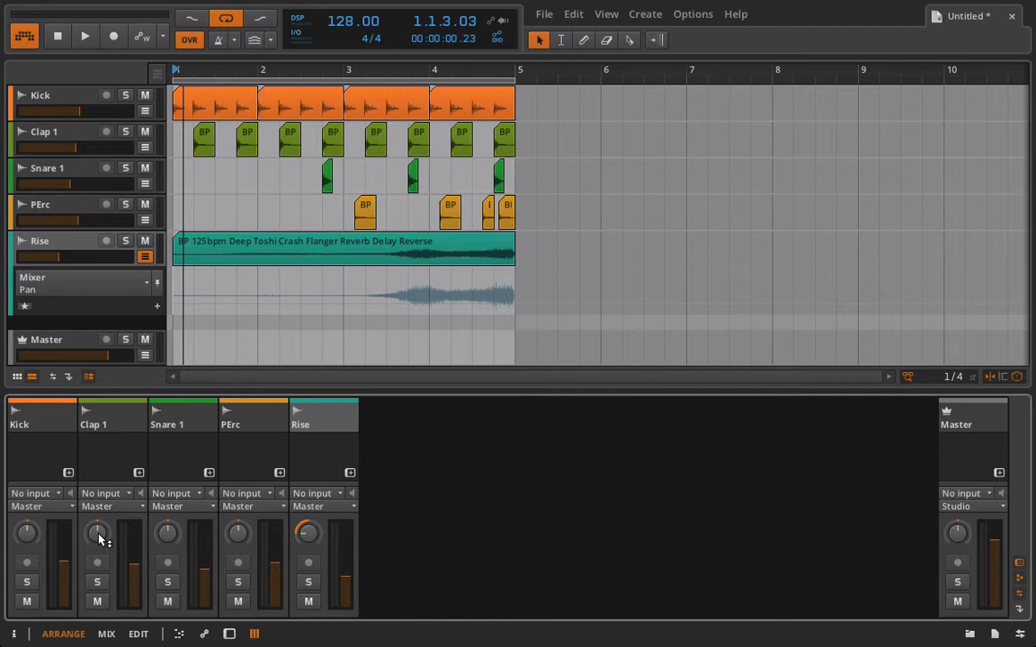
# Step: Switch to the Mix view, collapse the device panel and briefly play the loop
pyautogui.click(105, 635)
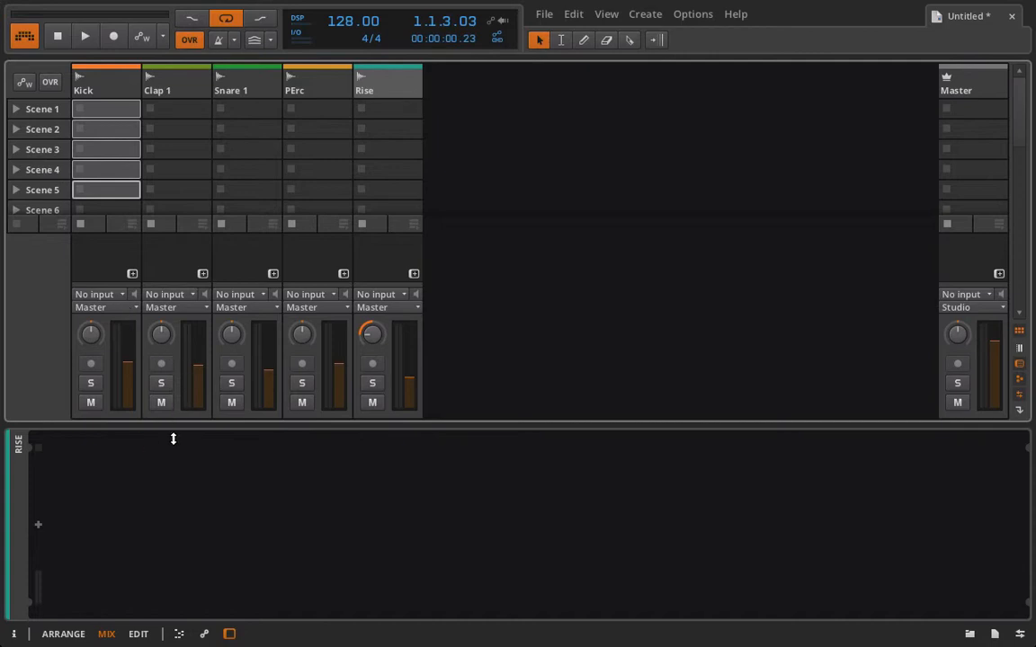
pyautogui.moveTo(173, 470); pyautogui.dragTo(168, 540)
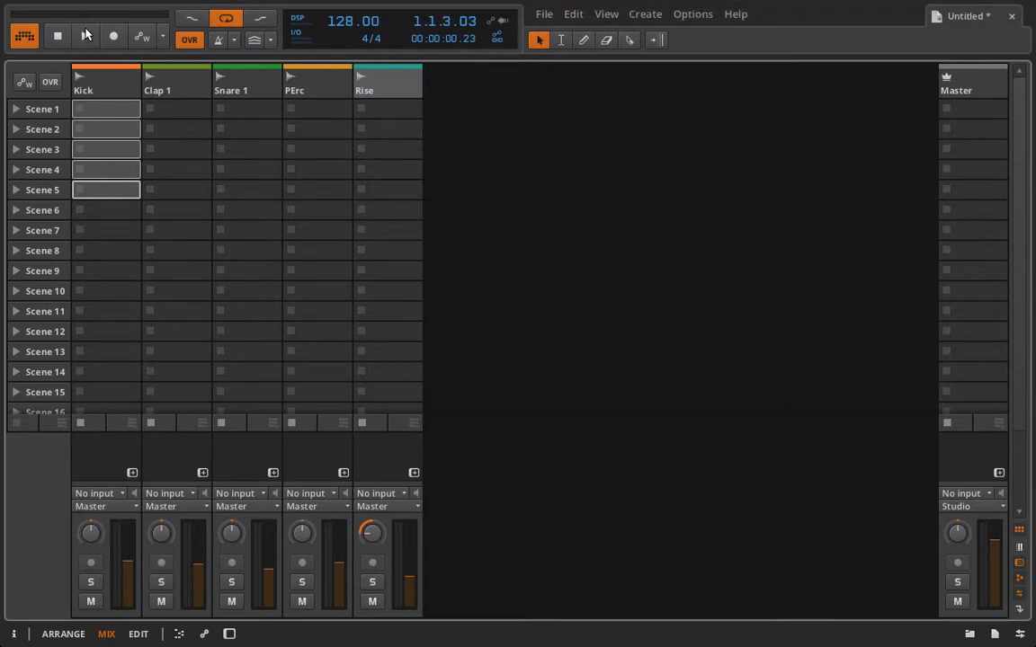
pyautogui.click(86, 36)
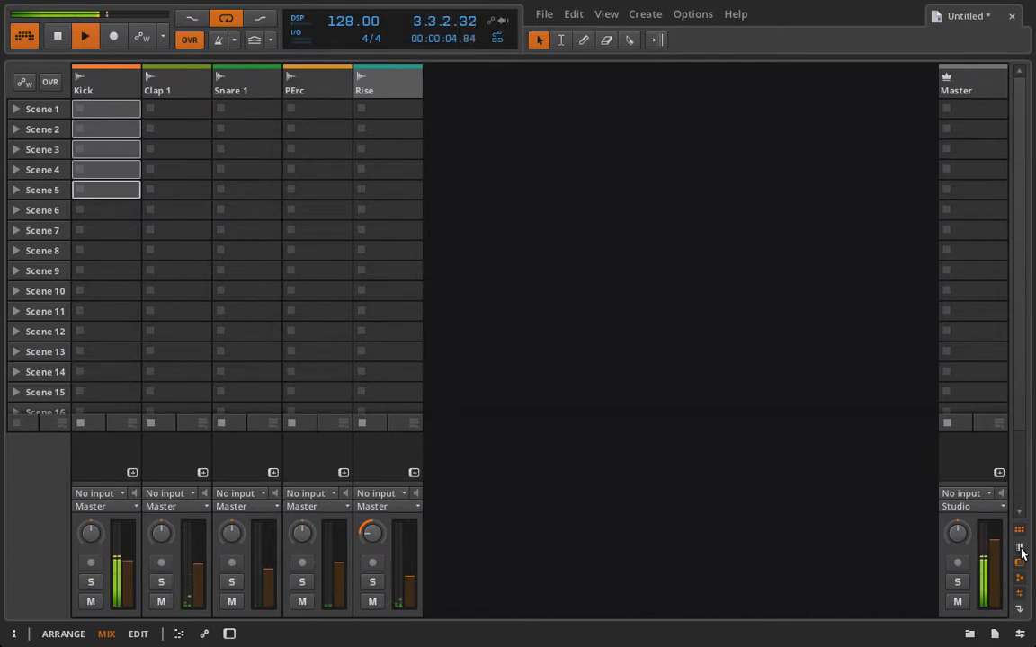
pyautogui.press('space')
# Step: Hide the mixer's input/output, device and clip launcher sections and show the large level meters
pyautogui.click(1019, 596)
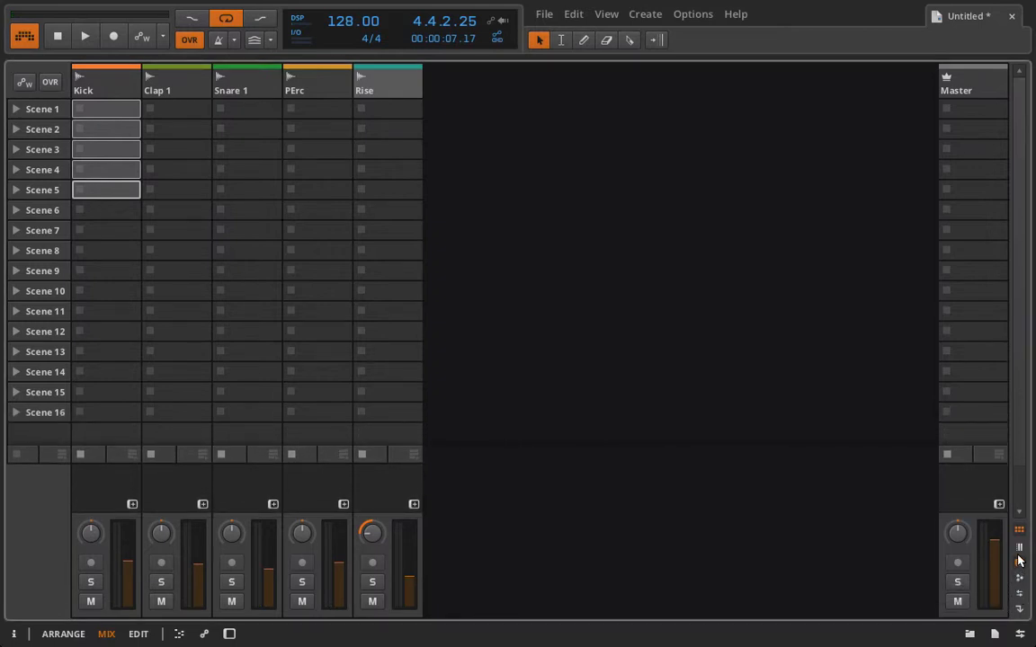
pyautogui.click(1019, 561)
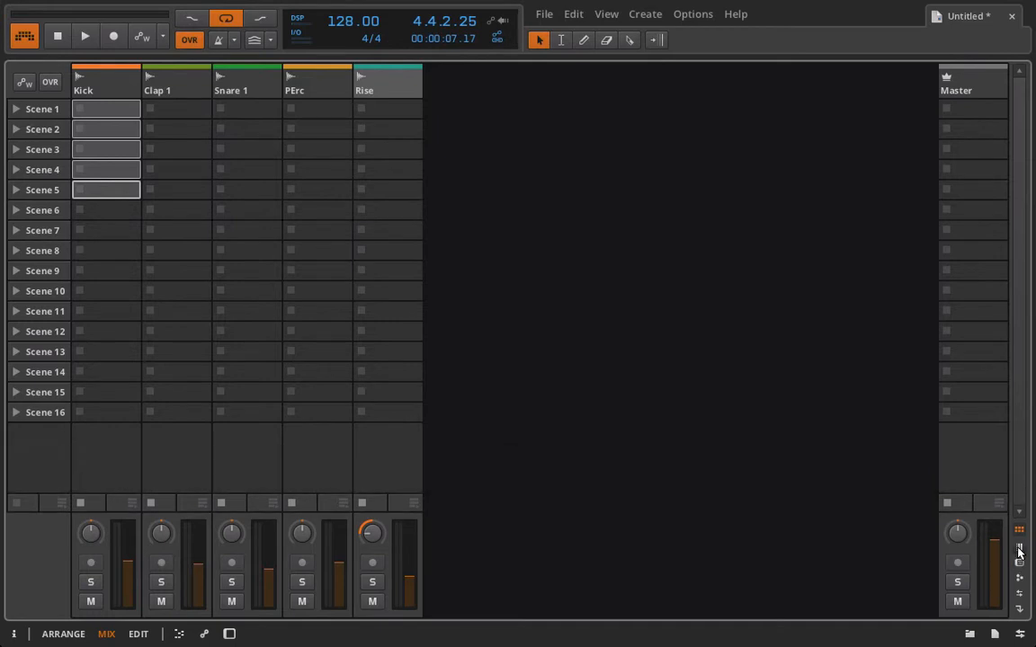
pyautogui.click(1018, 548)
pyautogui.click(1018, 530)
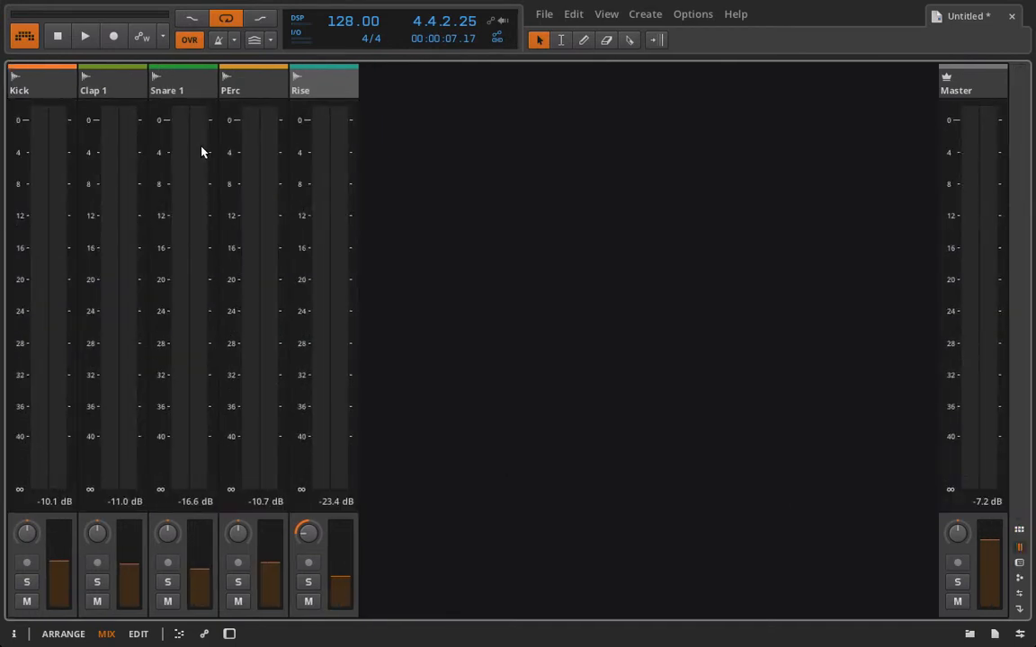
# Step: During loop playback, pan Clap 1 to the left and Snare 1 to the right, and slightly lower Snare 1's volume
pyautogui.click(86, 38)
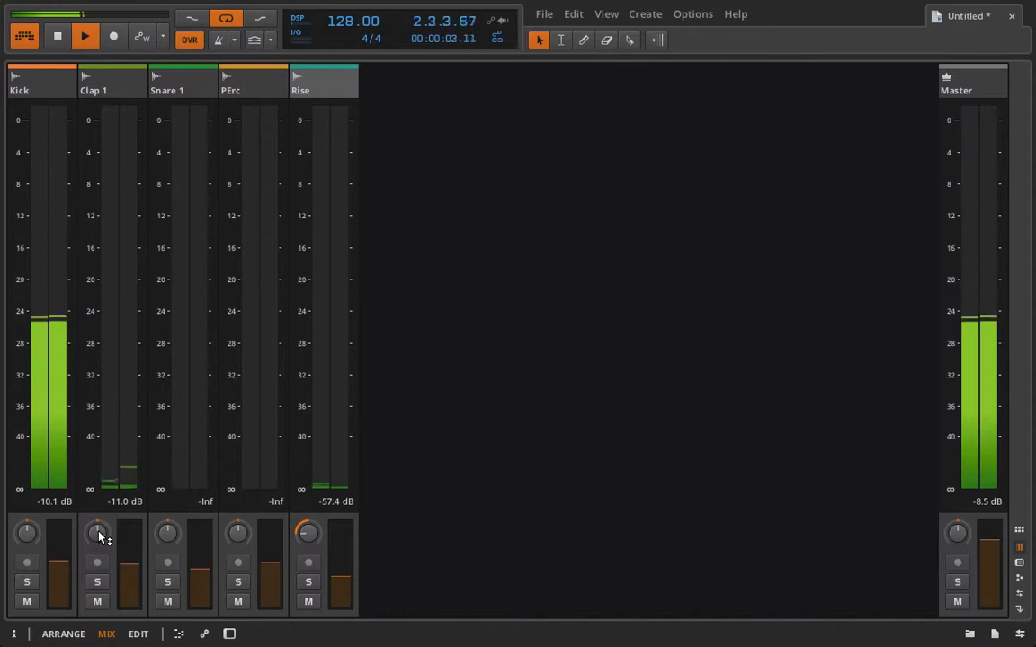
pyautogui.moveTo(99, 535); pyautogui.dragTo(98, 566)
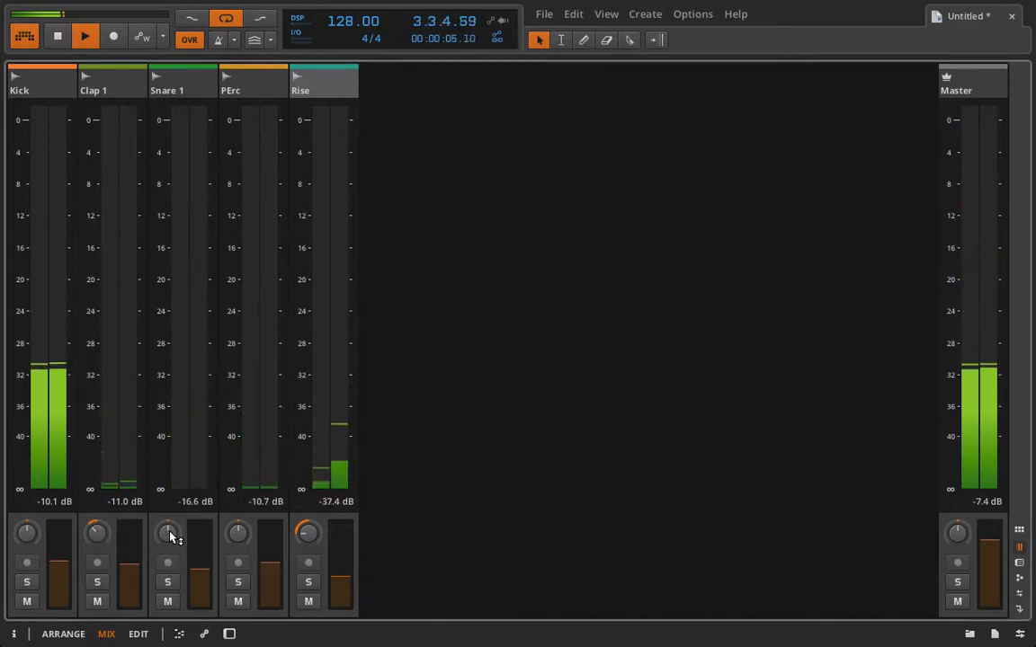
pyautogui.moveTo(170, 537); pyautogui.dragTo(170, 507)
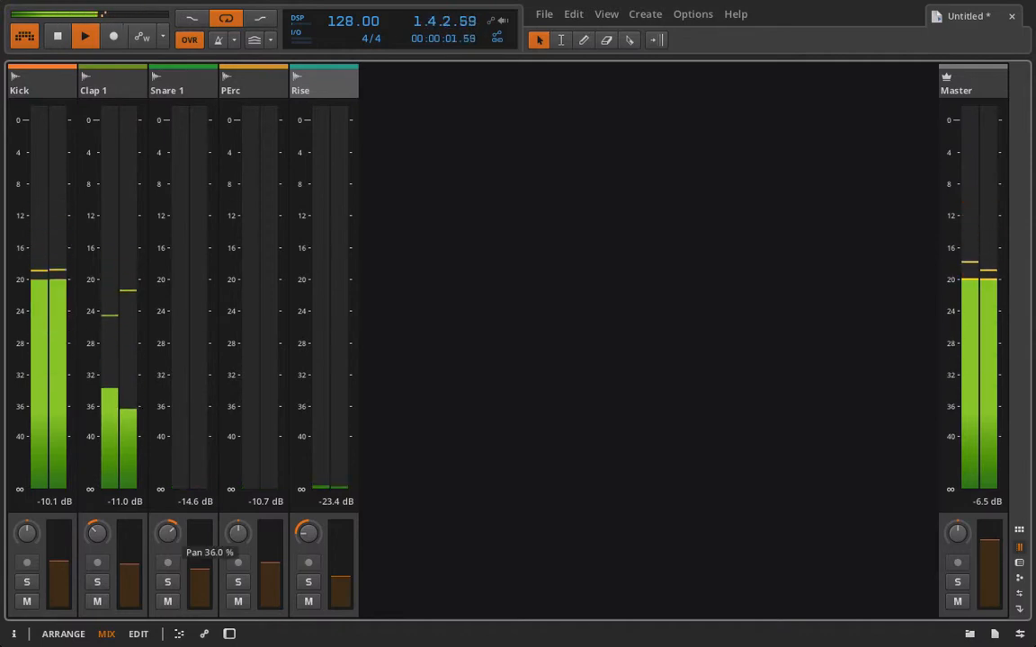
pyautogui.moveTo(173, 537); pyautogui.dragTo(172, 530)
pyautogui.moveTo(201, 583); pyautogui.dragTo(203, 580)
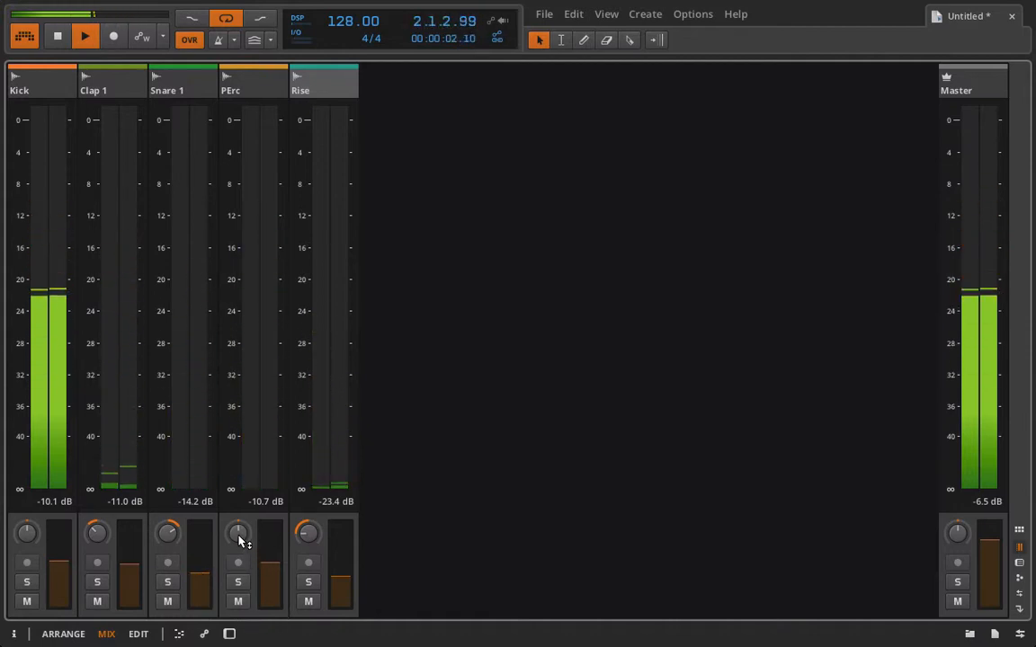
# Step: Pan PErc to the right with a slightly lower volume, stop playback and return to the Arrange view
pyautogui.moveTo(240, 539); pyautogui.dragTo(240, 514)
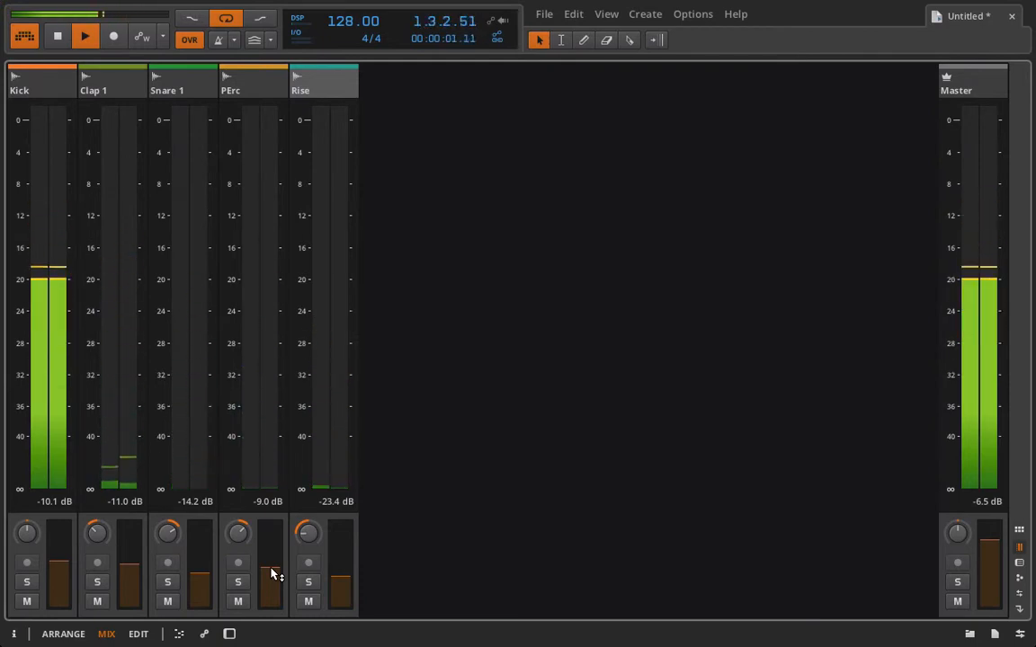
pyautogui.press('space')
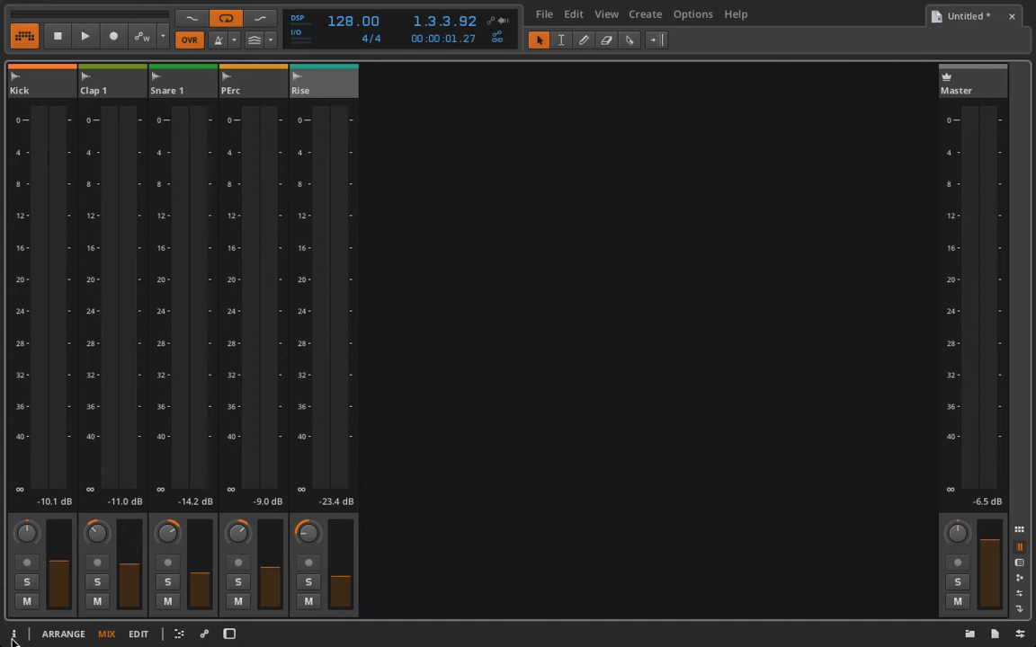
pyautogui.click(51, 635)
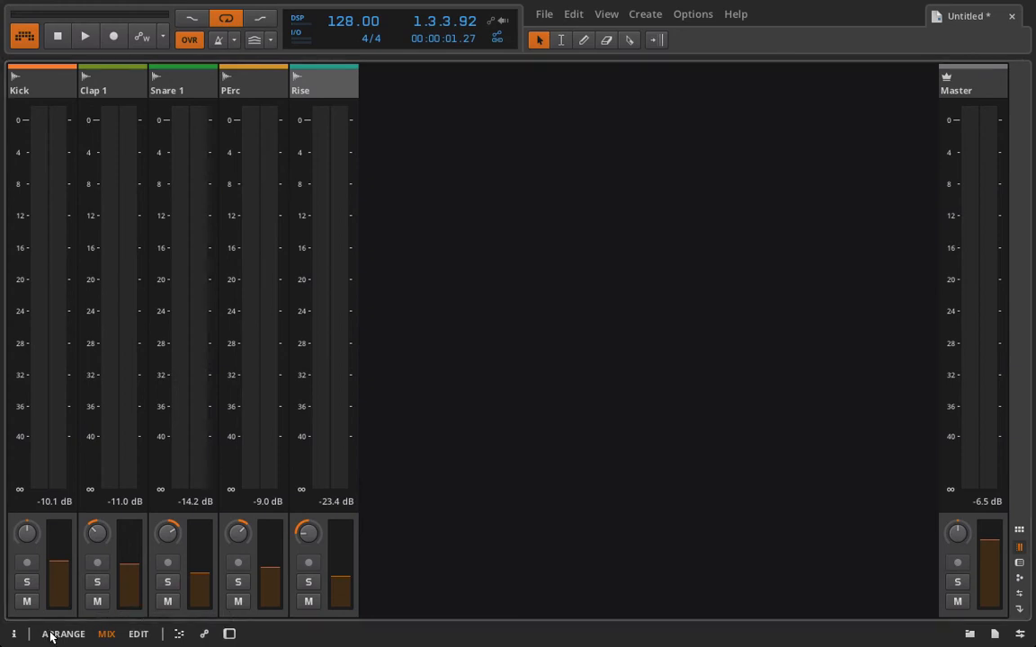